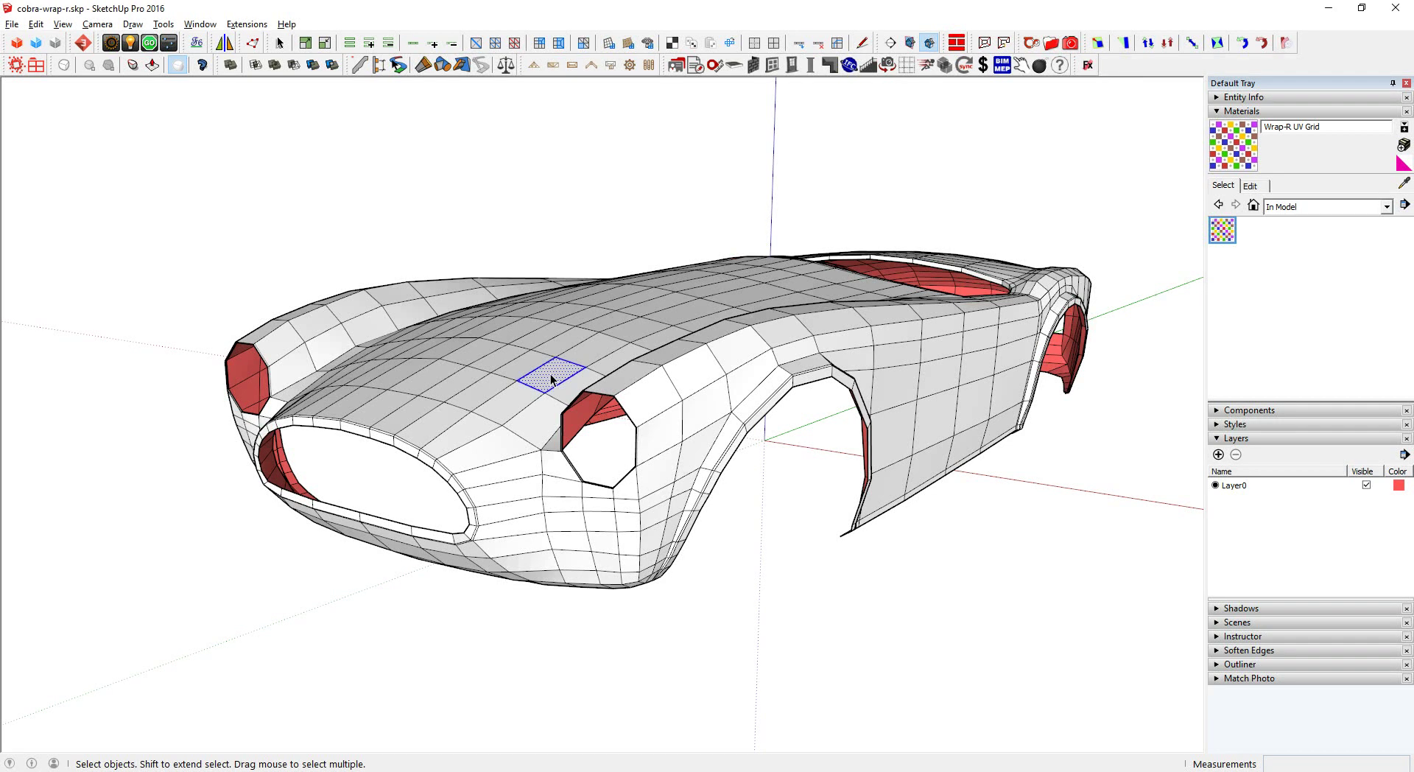
# - Test-paint the car body with the Wrap-R UV Grid material, then undo it
pyautogui.tripleClick(551, 380)
pyautogui.press('b')
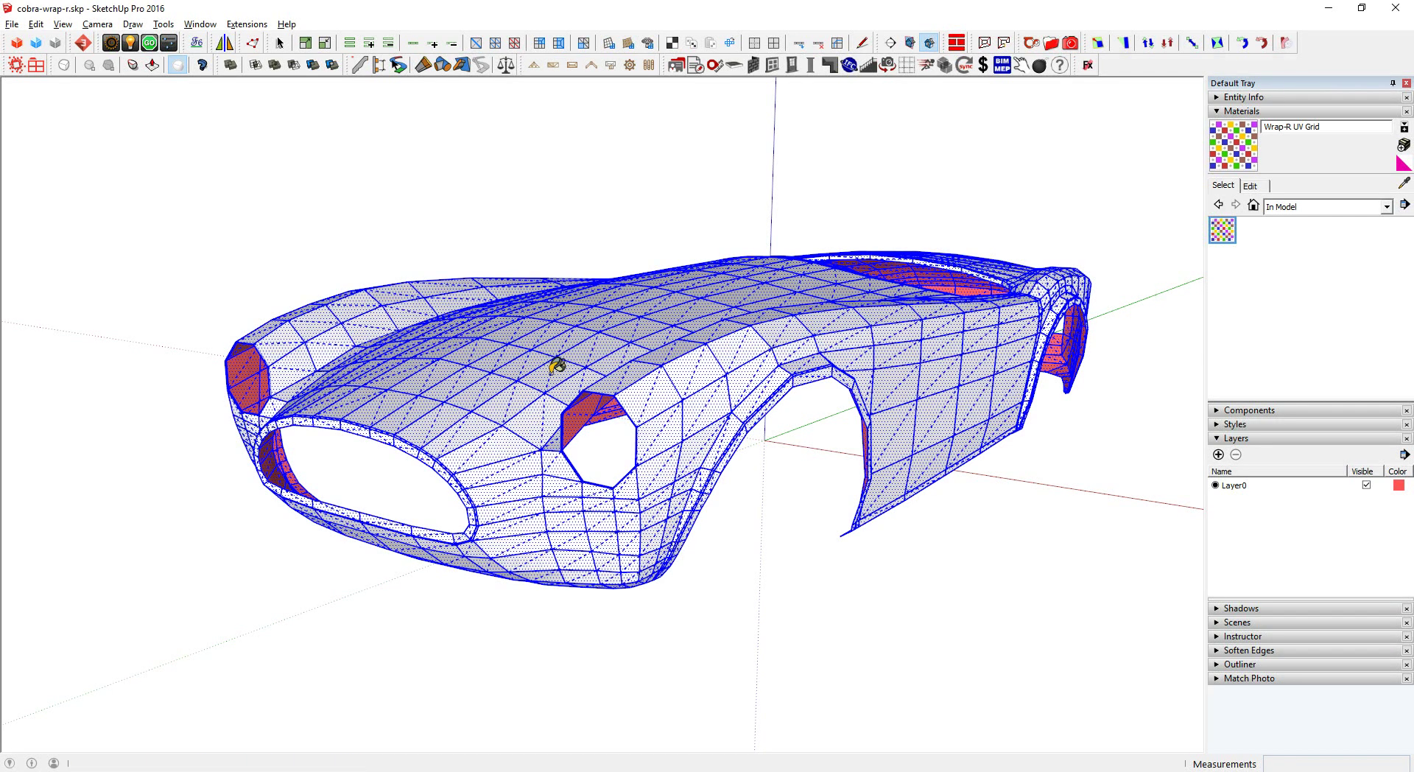
pyautogui.click(558, 368)
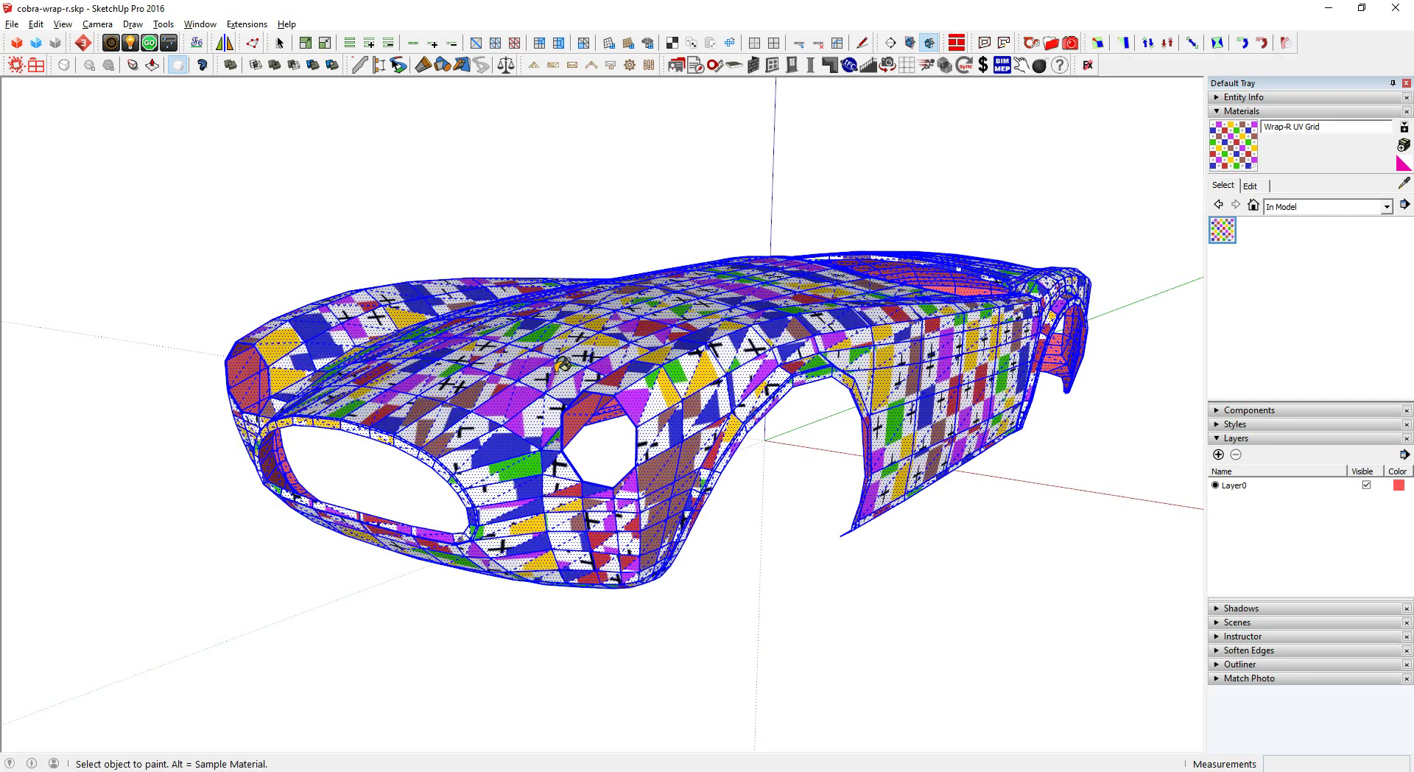
pyautogui.press('space')
pyautogui.click(502, 225)
pyautogui.moveTo(482, 322)
pyautogui.mouseDown(button='middle')
pyautogui.moveTo(859, 420)
pyautogui.moveTo(507, 325)
pyautogui.mouseUp(button='middle')
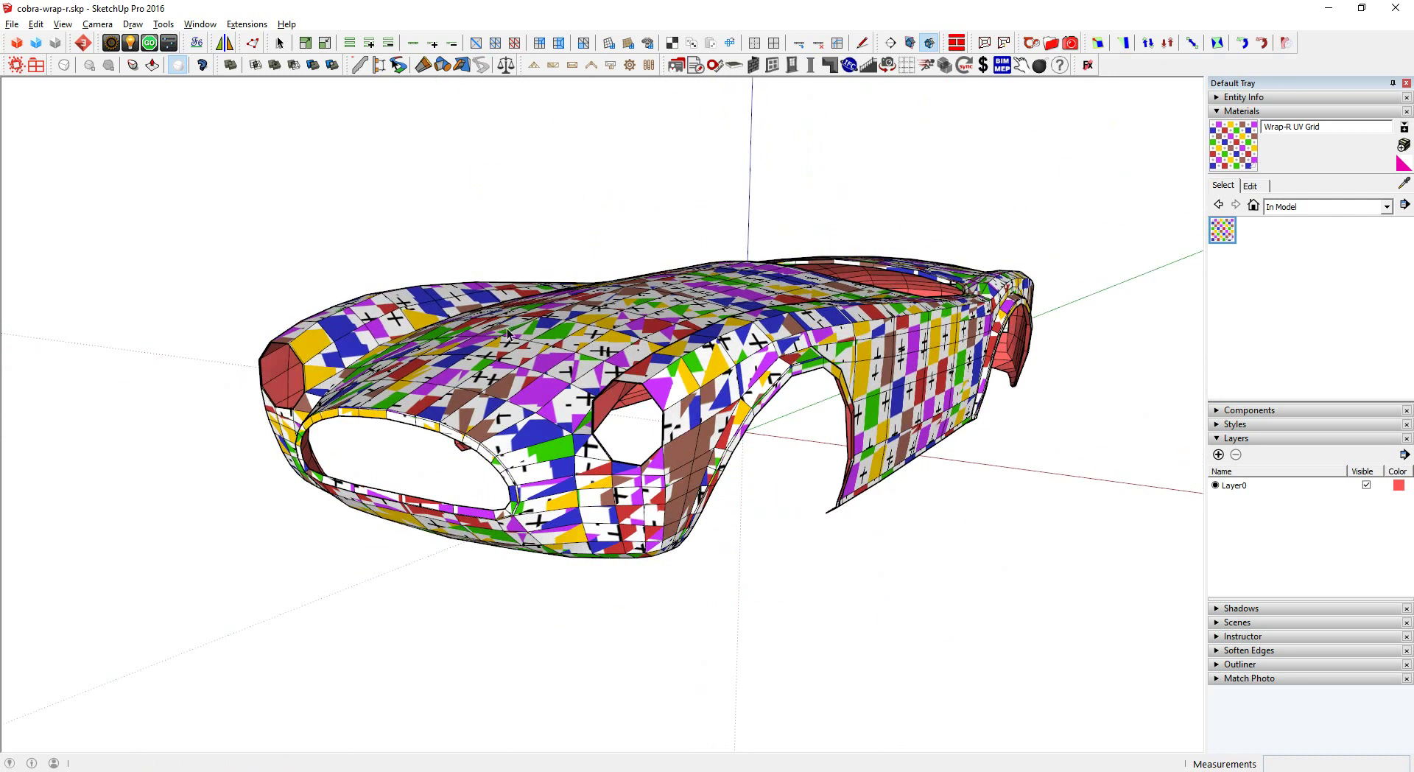
pyautogui.hotkey('ctrl', 'z')
pyautogui.moveTo(507, 328); pyautogui.dragTo(680, 399, button='middle')
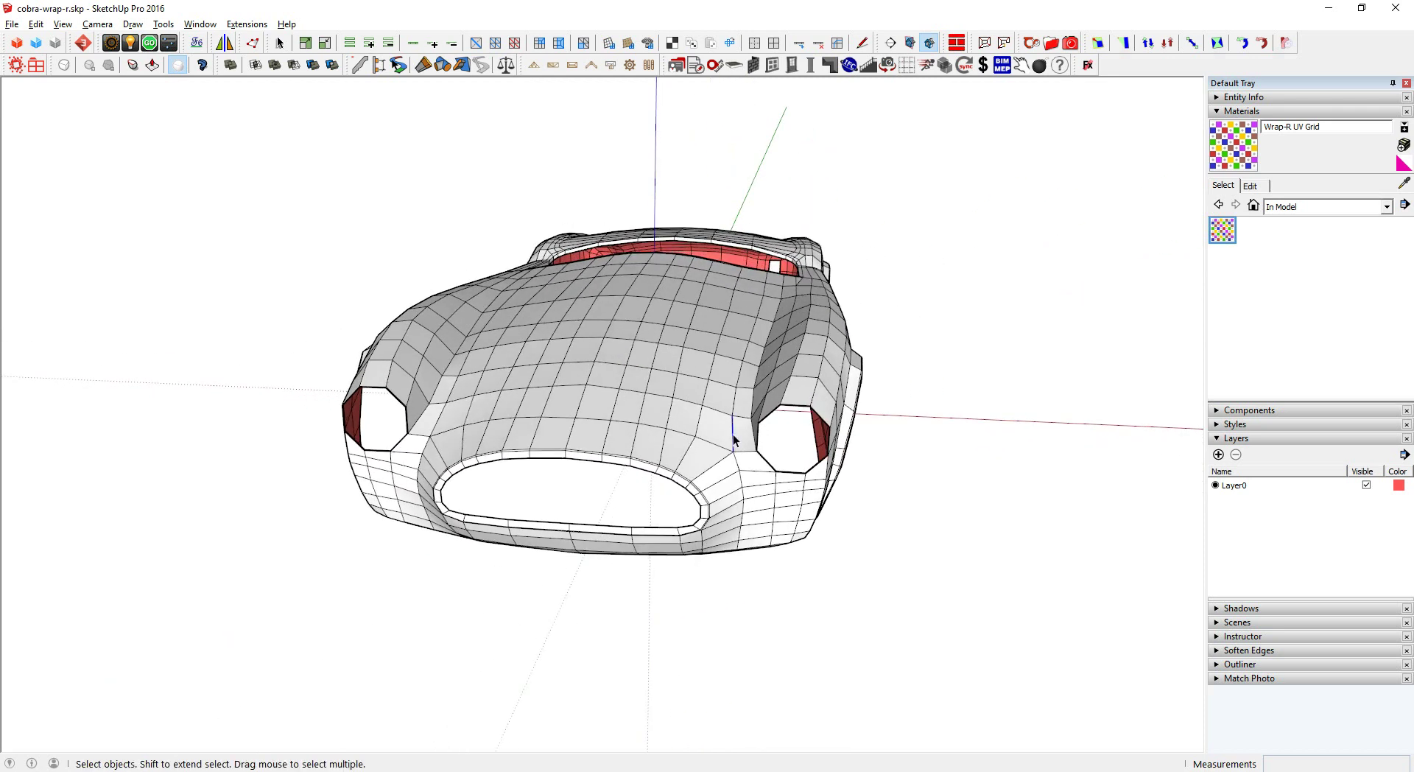
# - Mark the vertical edge chain on the right side of the nose as a UV seam
pyautogui.doubleClick(733, 440)
pyautogui.keyDown('shift'); pyautogui.doubleClick(737, 468); pyautogui.keyUp('shift')
pyautogui.rightClick(738, 467)
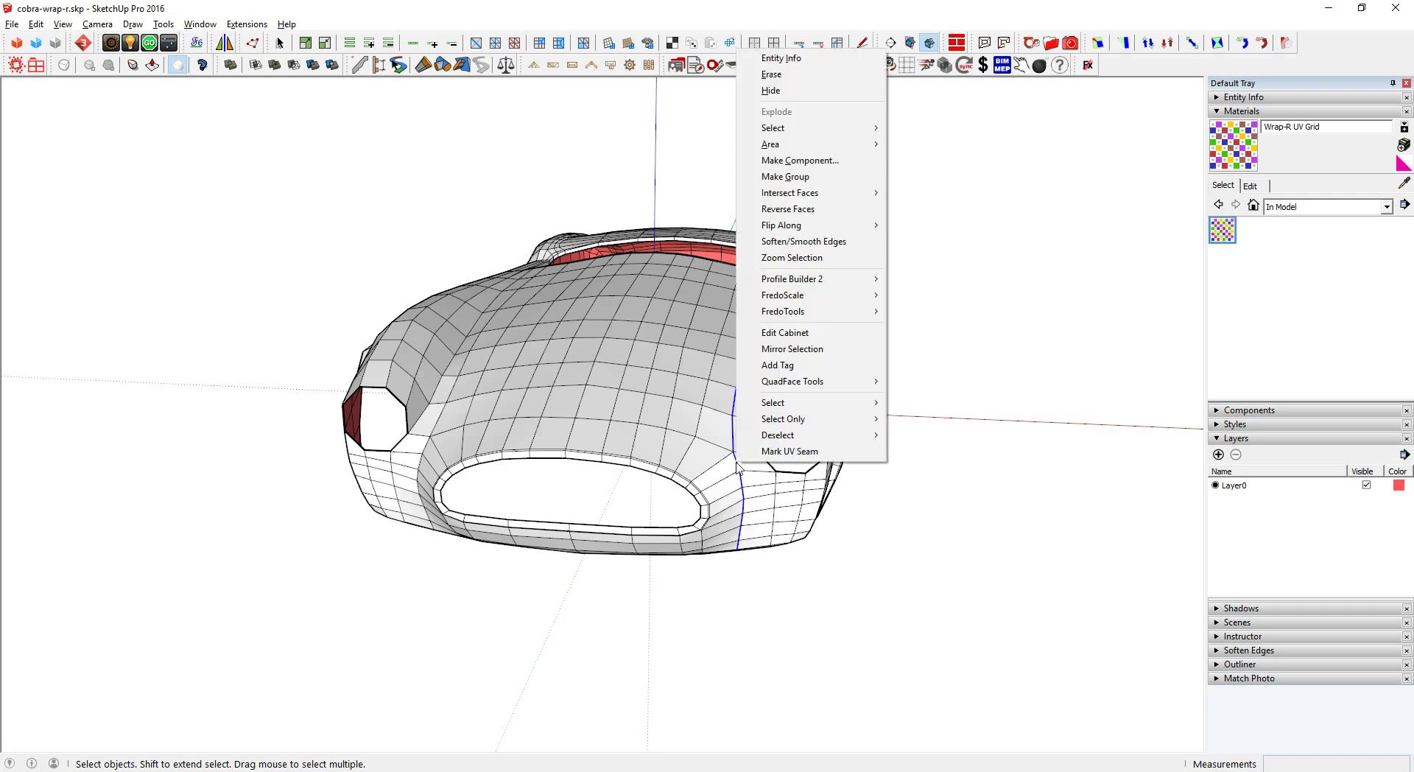
pyautogui.click(779, 452)
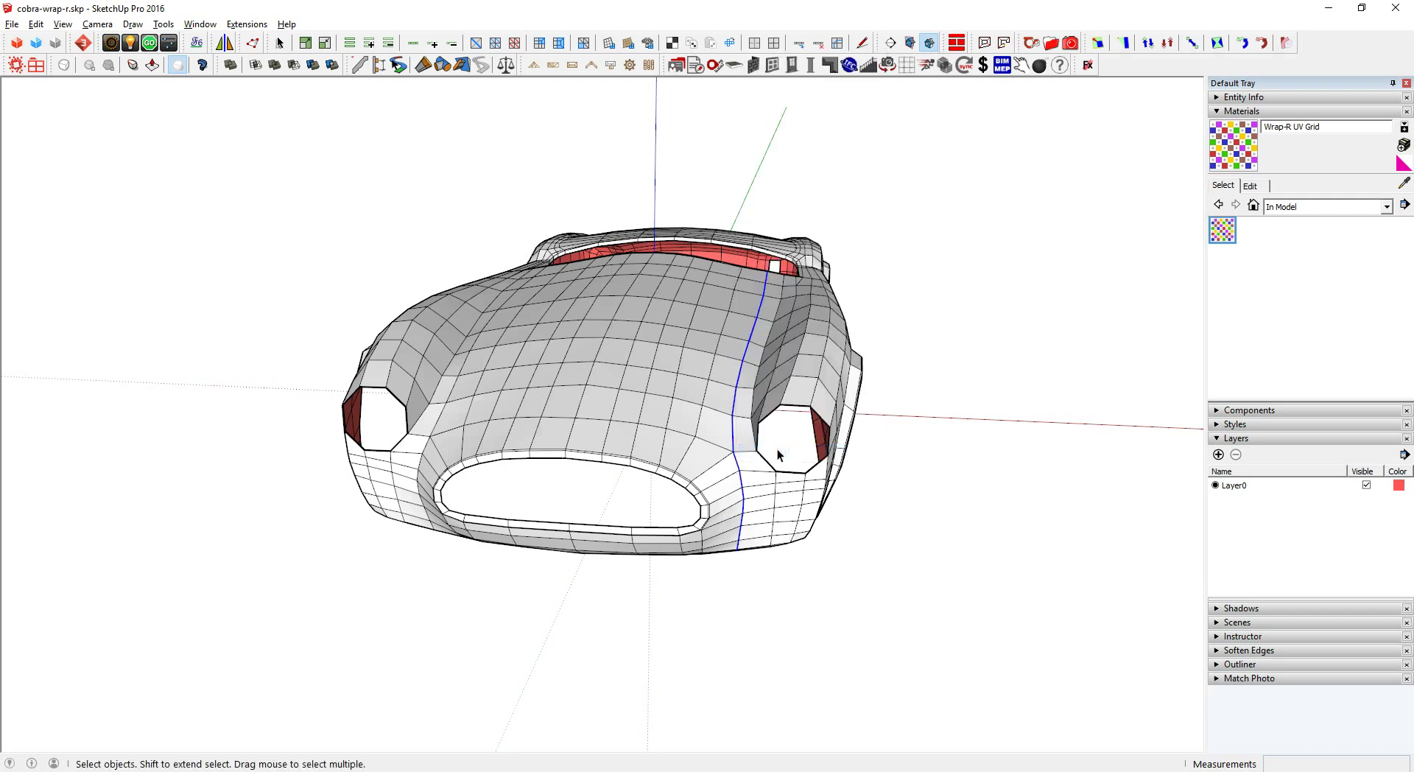
# - Mark the long edge chain on the left side of the nose as a UV seam
pyautogui.moveTo(451, 434)
pyautogui.mouseDown(button='middle')
pyautogui.moveTo(559, 427)
pyautogui.moveTo(545, 437)
pyautogui.mouseUp(button='middle')
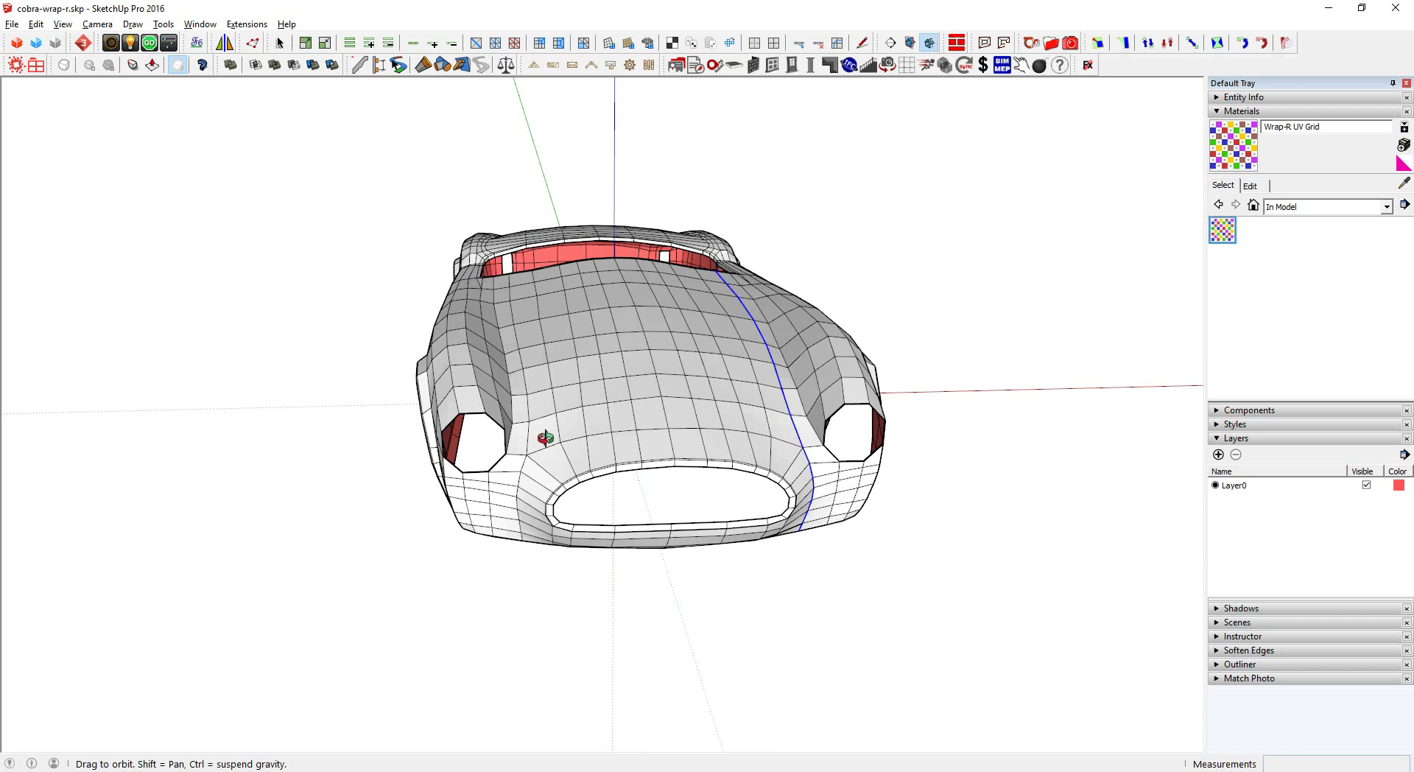
pyautogui.click(530, 405)
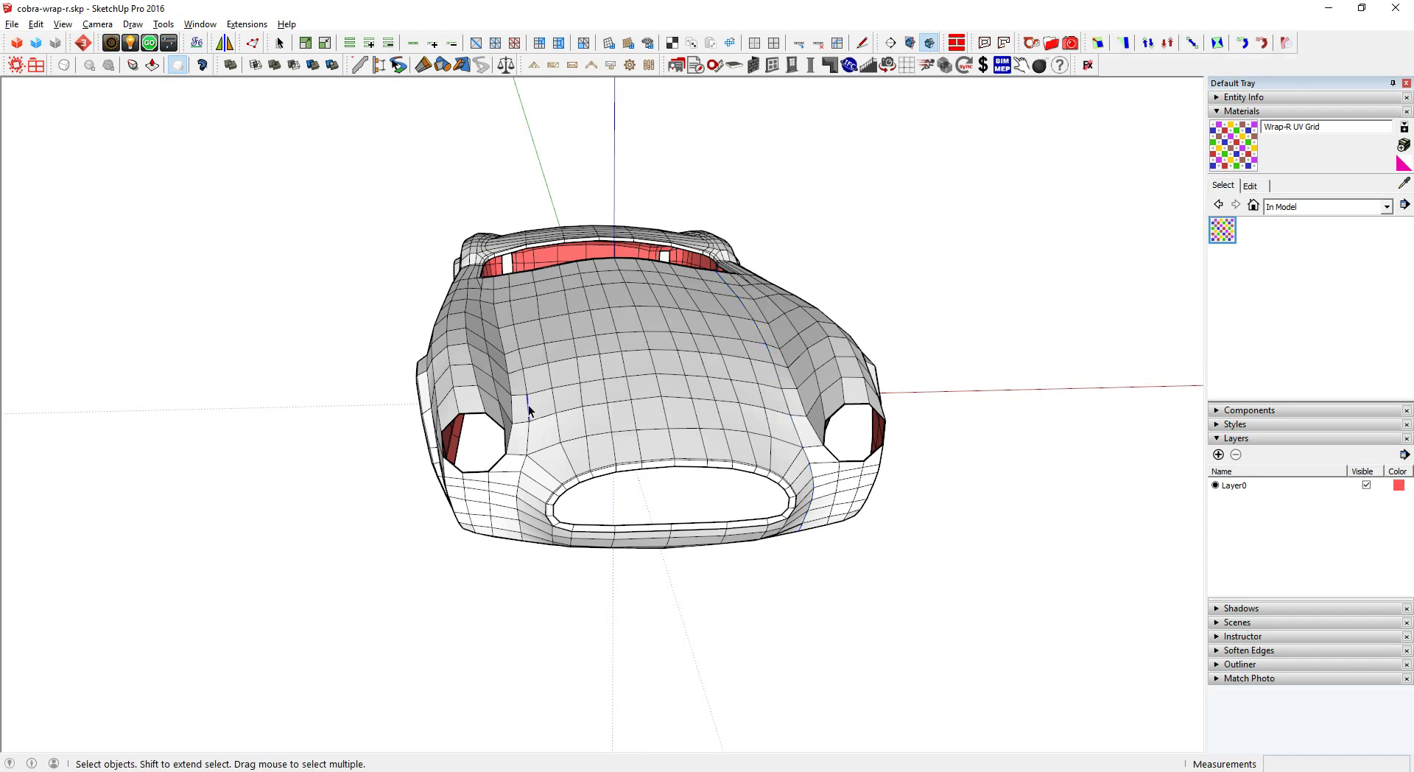
pyautogui.doubleClick(529, 409)
pyautogui.keyDown('shift'); pyautogui.click(523, 466); pyautogui.keyUp('shift')
pyautogui.rightClick(524, 468)
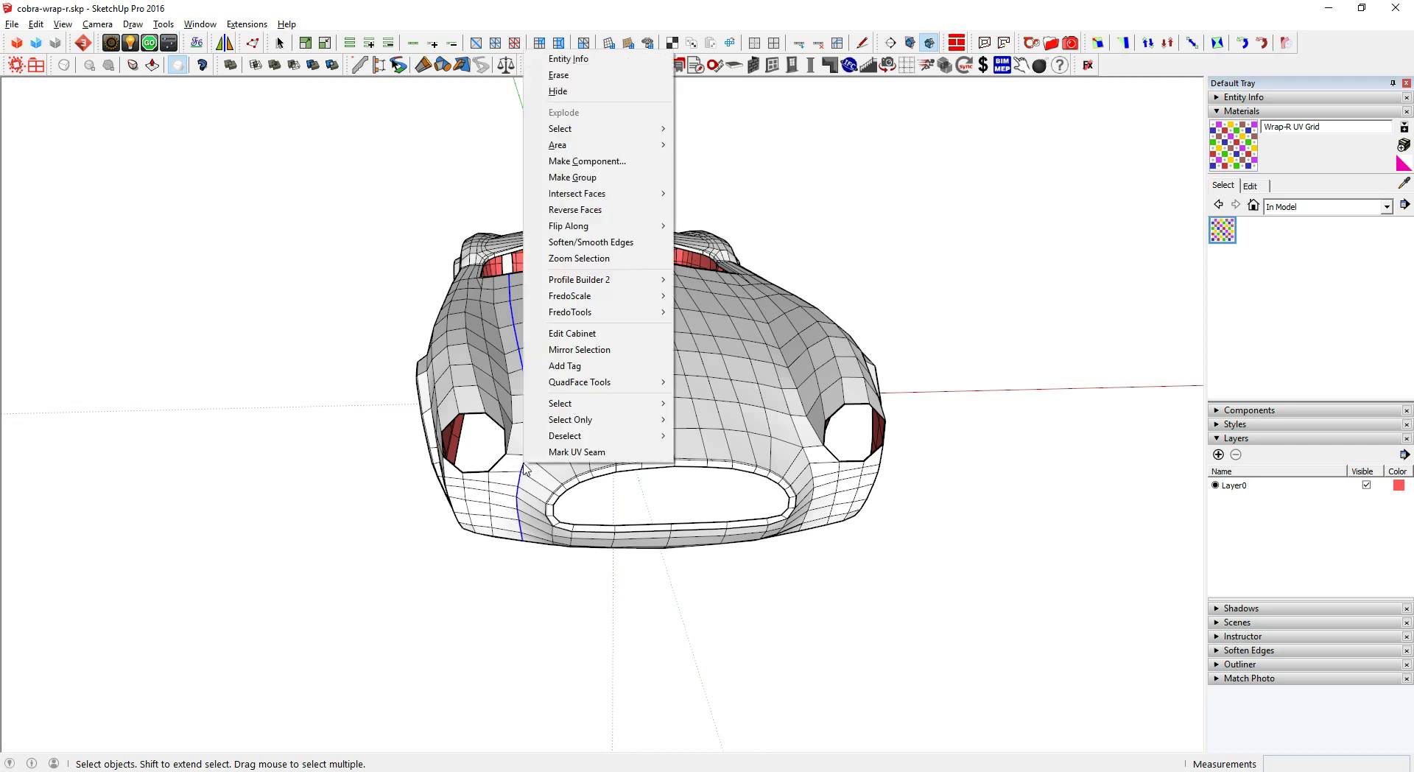
pyautogui.click(545, 452)
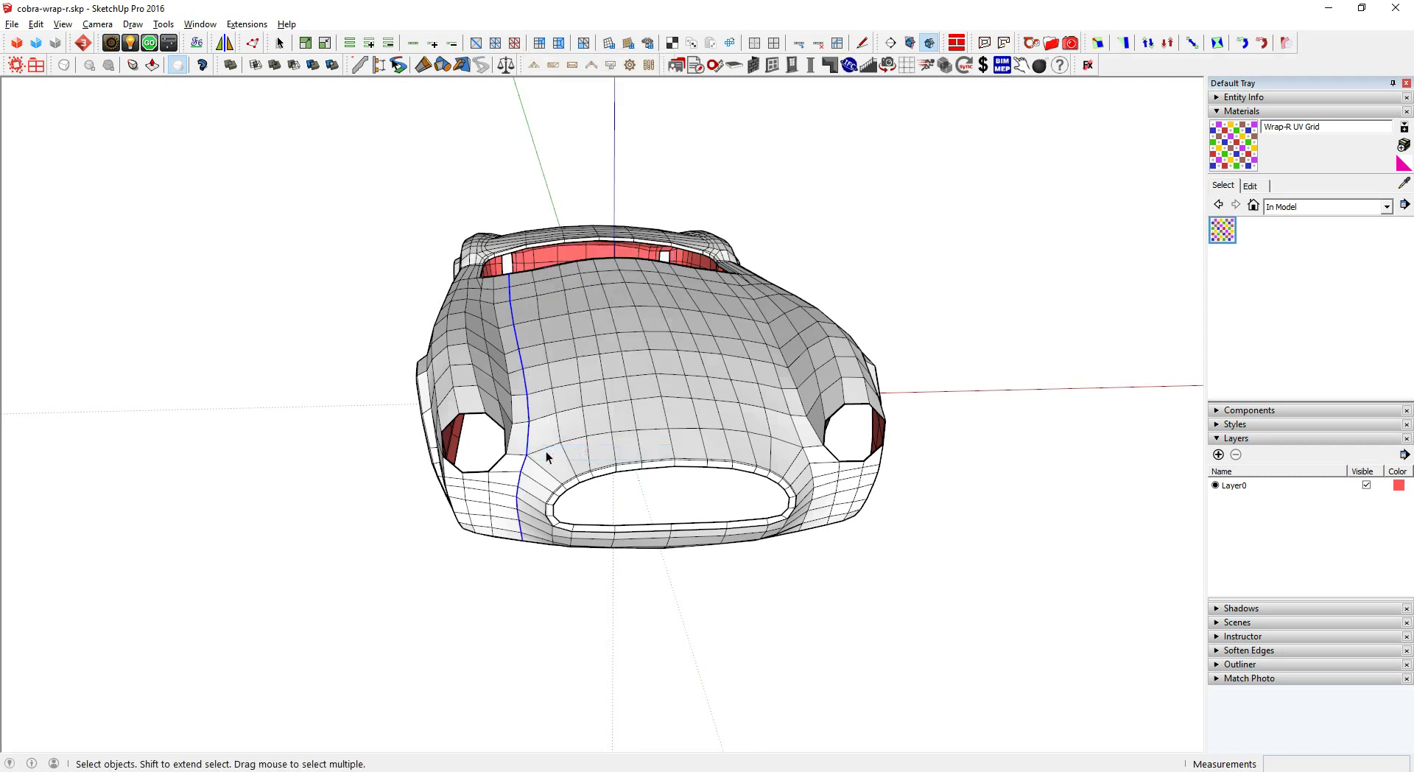
# - Mark the edge loop at the cockpit frame's left upper corner as a UV seam
pyautogui.moveTo(671, 380); pyautogui.dragTo(669, 530, button='middle')
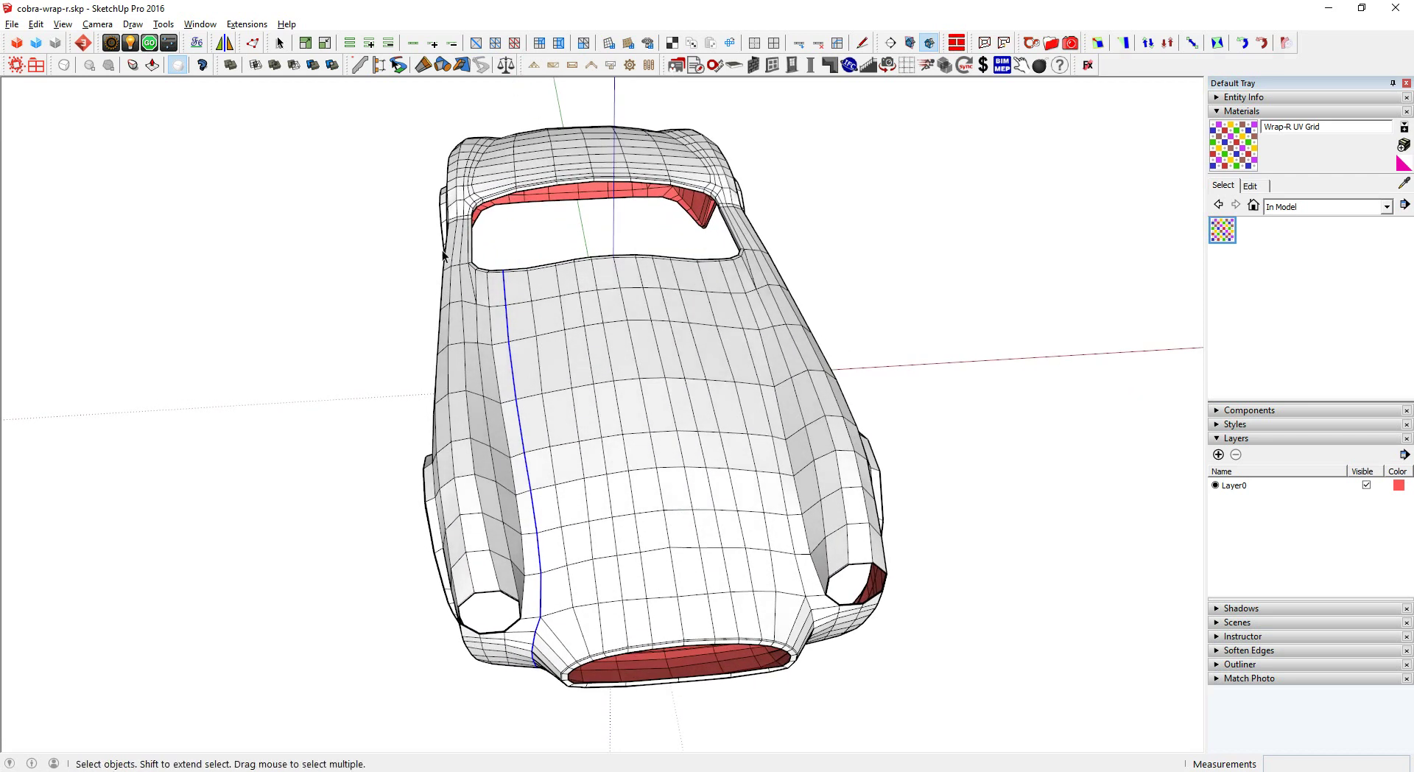
pyautogui.scroll(3, 474, 168)
pyautogui.scroll(3, 479, 181)
pyautogui.scroll(2, 492, 236)
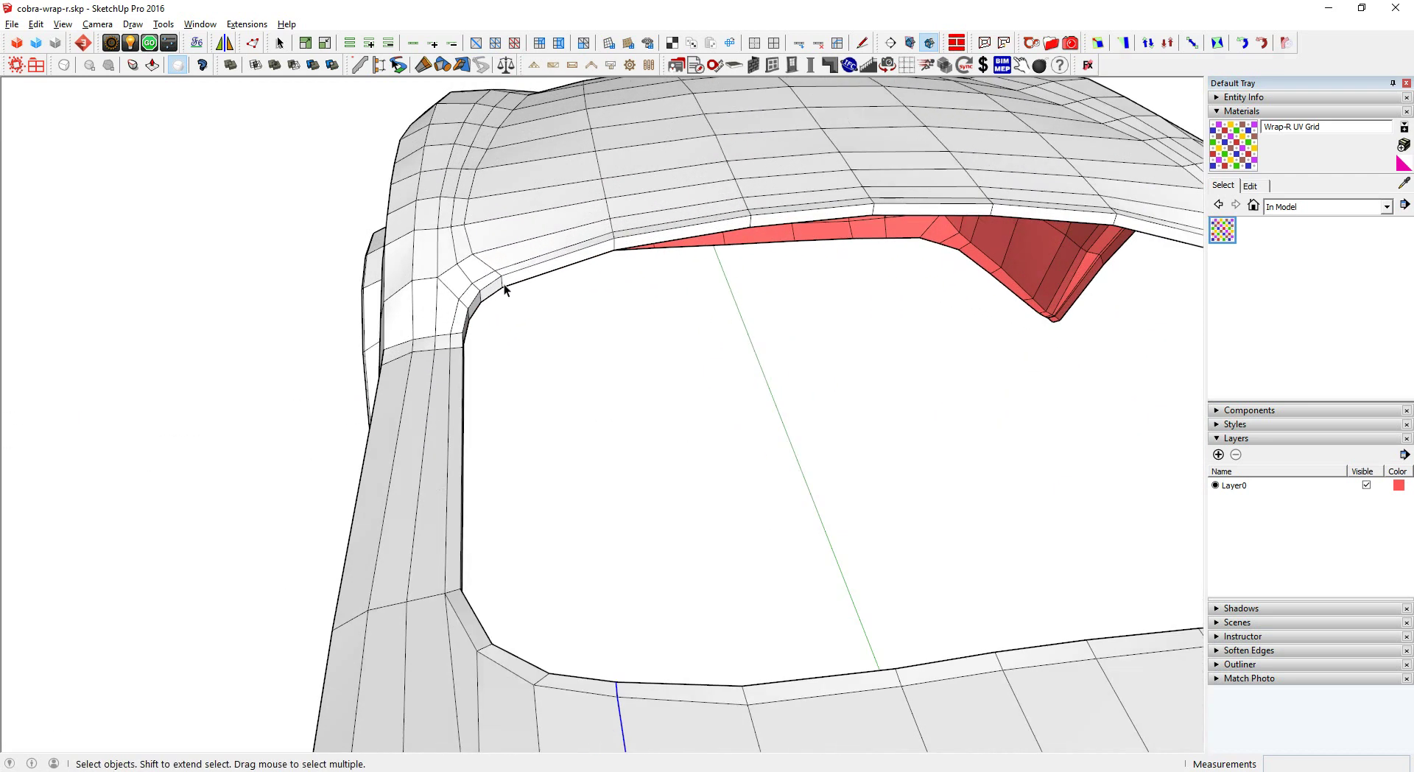
pyautogui.doubleClick(474, 254)
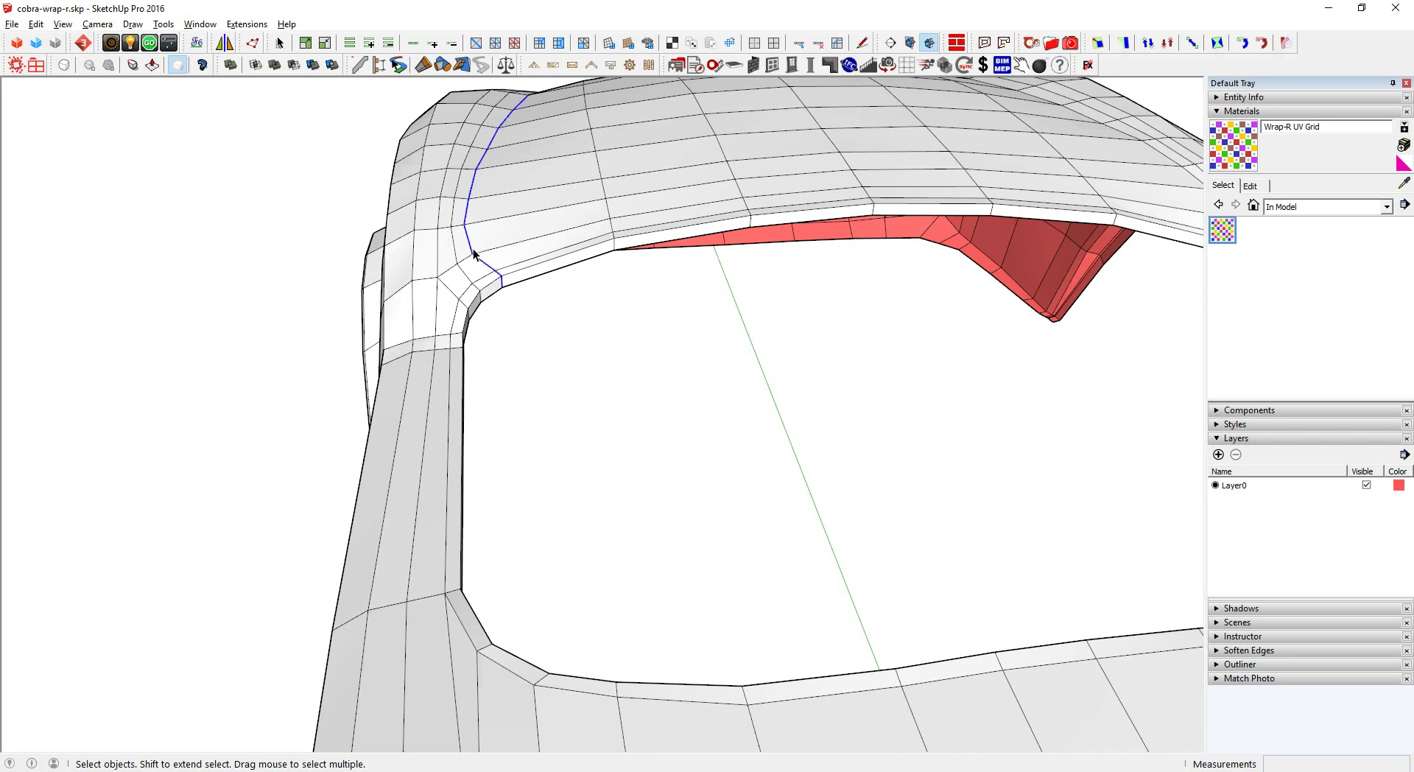
pyautogui.rightClick(474, 254)
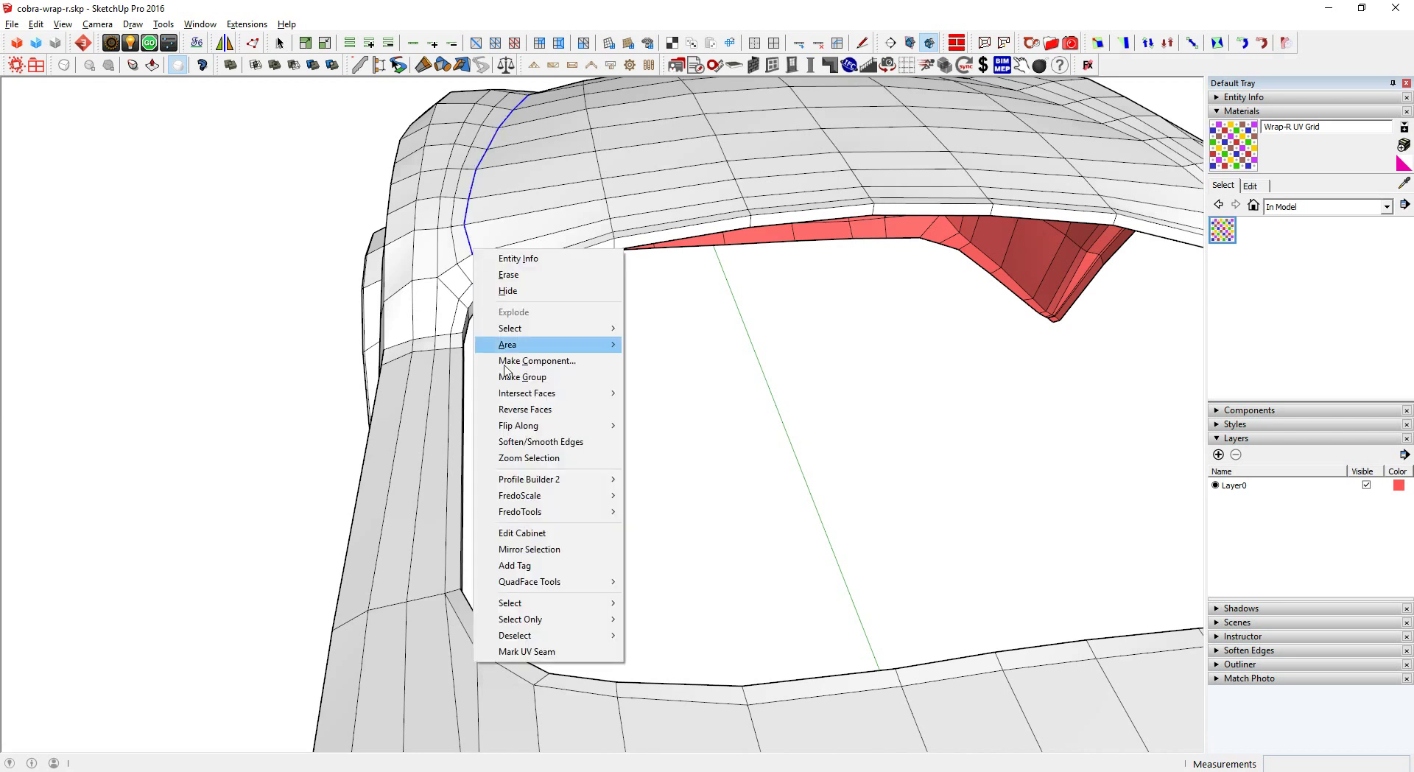
pyautogui.click(527, 651)
# - Mark the full edge loop at the frame's right upper corner as a UV seam
pyautogui.moveTo(471, 586)
pyautogui.mouseDown(button='middle')
pyautogui.moveTo(436, 496)
pyautogui.moveTo(882, 324)
pyautogui.mouseUp(button='middle')
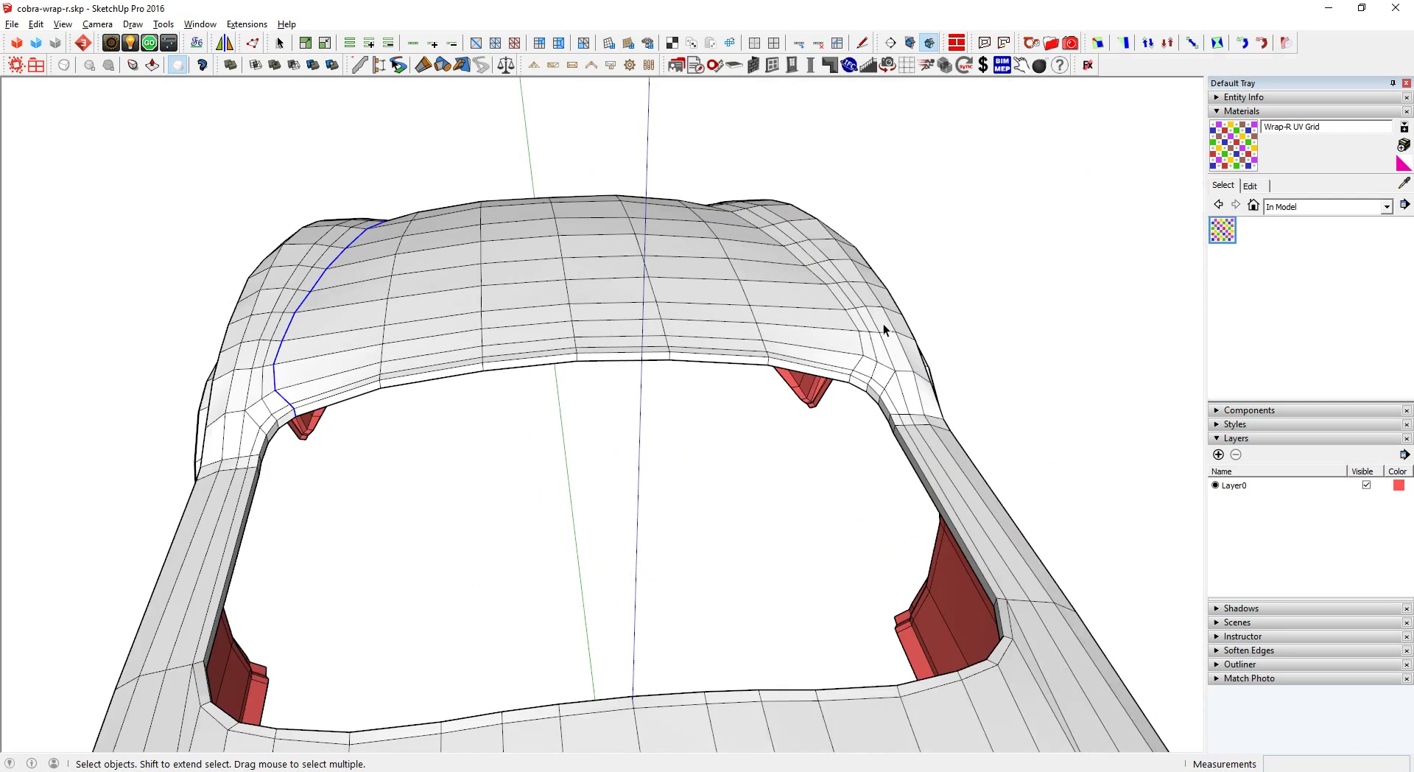
pyautogui.scroll(4, 828, 404)
pyautogui.click(835, 407)
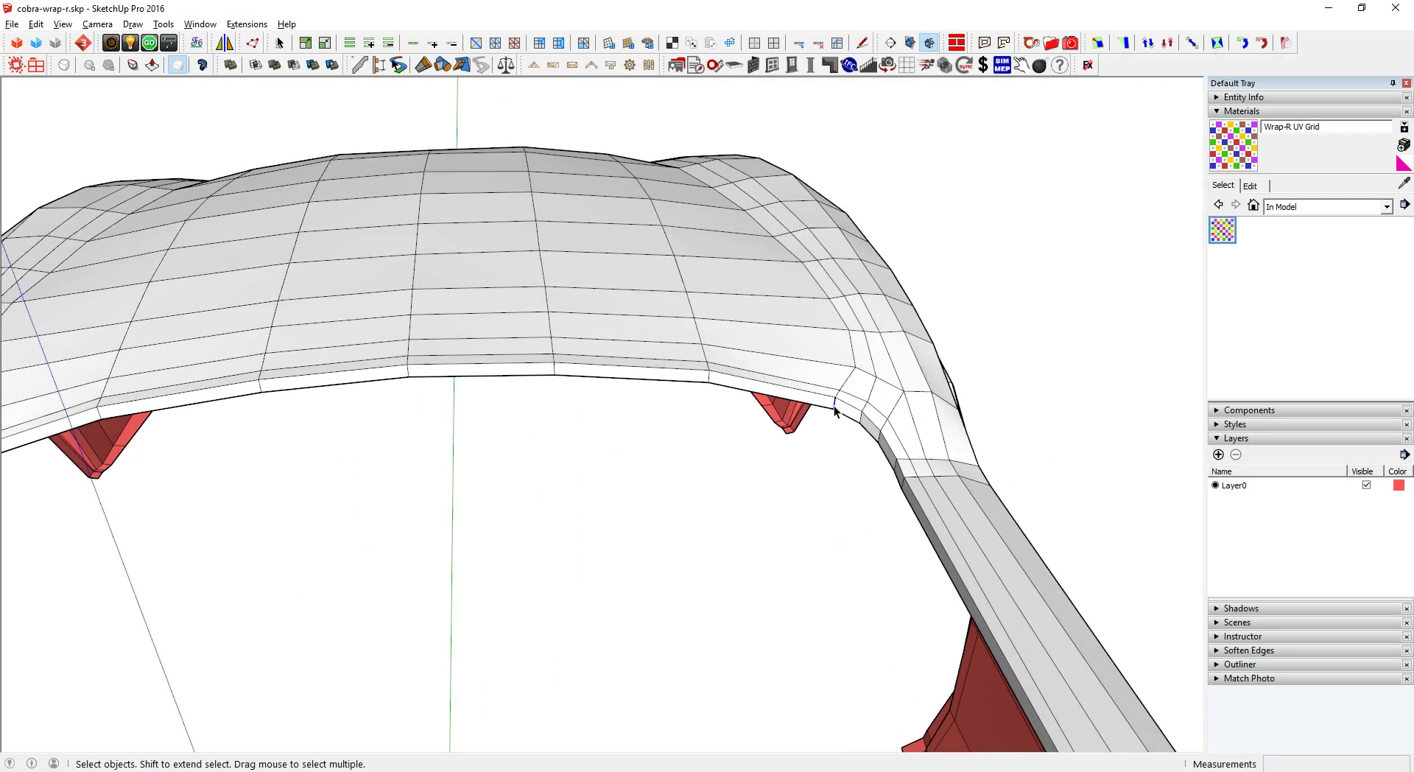
pyautogui.keyDown('ctrl'); pyautogui.click(846, 382); pyautogui.keyUp('ctrl')
pyautogui.hotkey('alt', 'l')
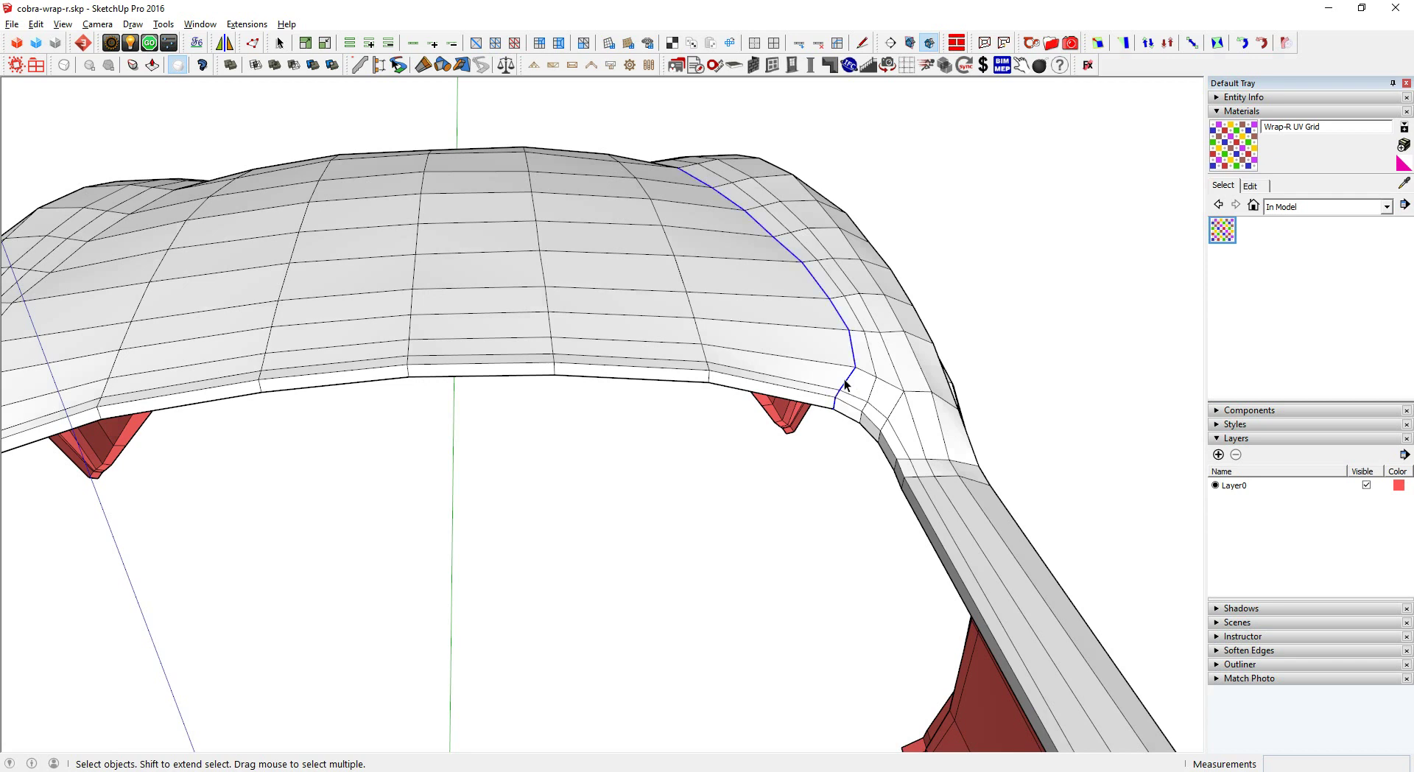
pyautogui.rightClick(846, 383)
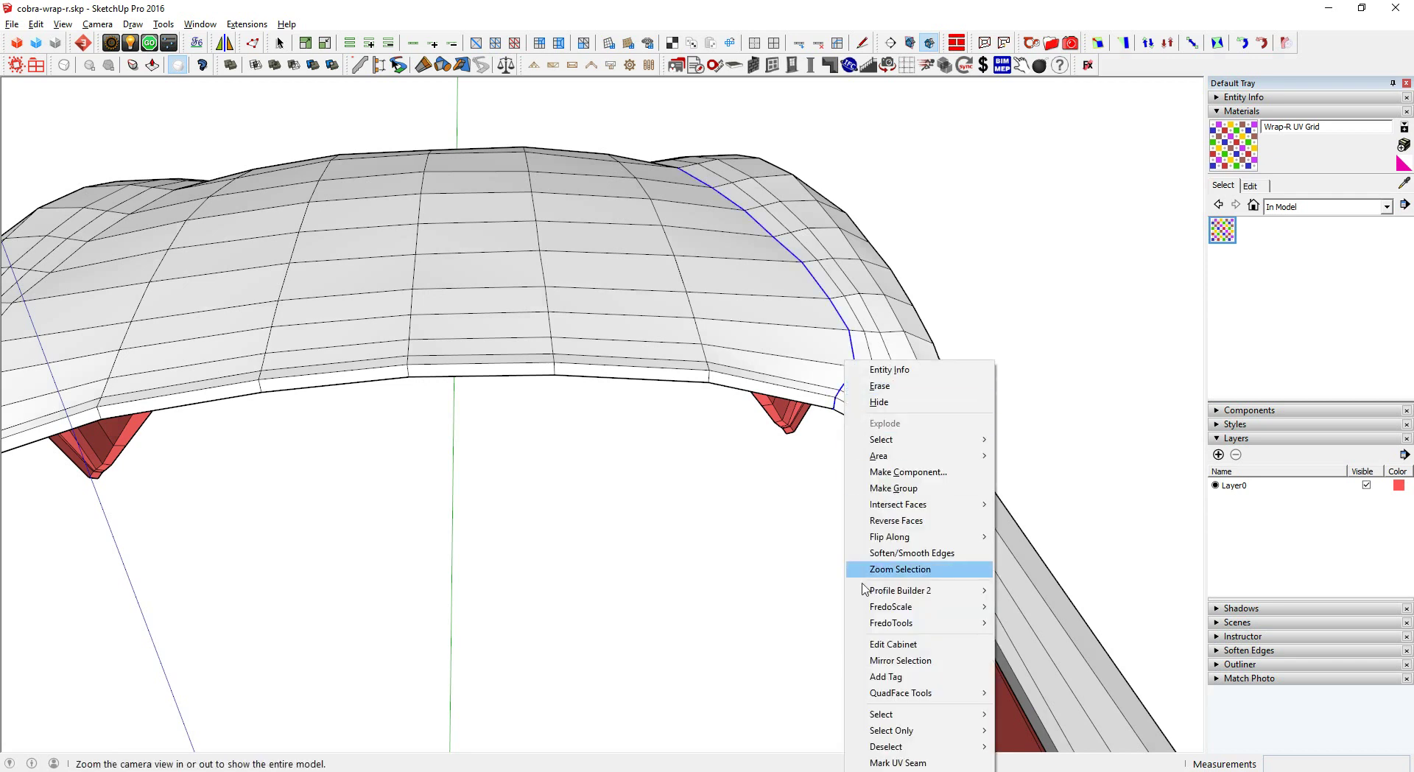
pyautogui.click(876, 763)
pyautogui.moveTo(783, 315)
pyautogui.mouseDown(button='middle')
pyautogui.moveTo(703, 422)
pyautogui.moveTo(691, 405)
pyautogui.mouseUp(button='middle')
pyautogui.scroll(-2, 689, 404)
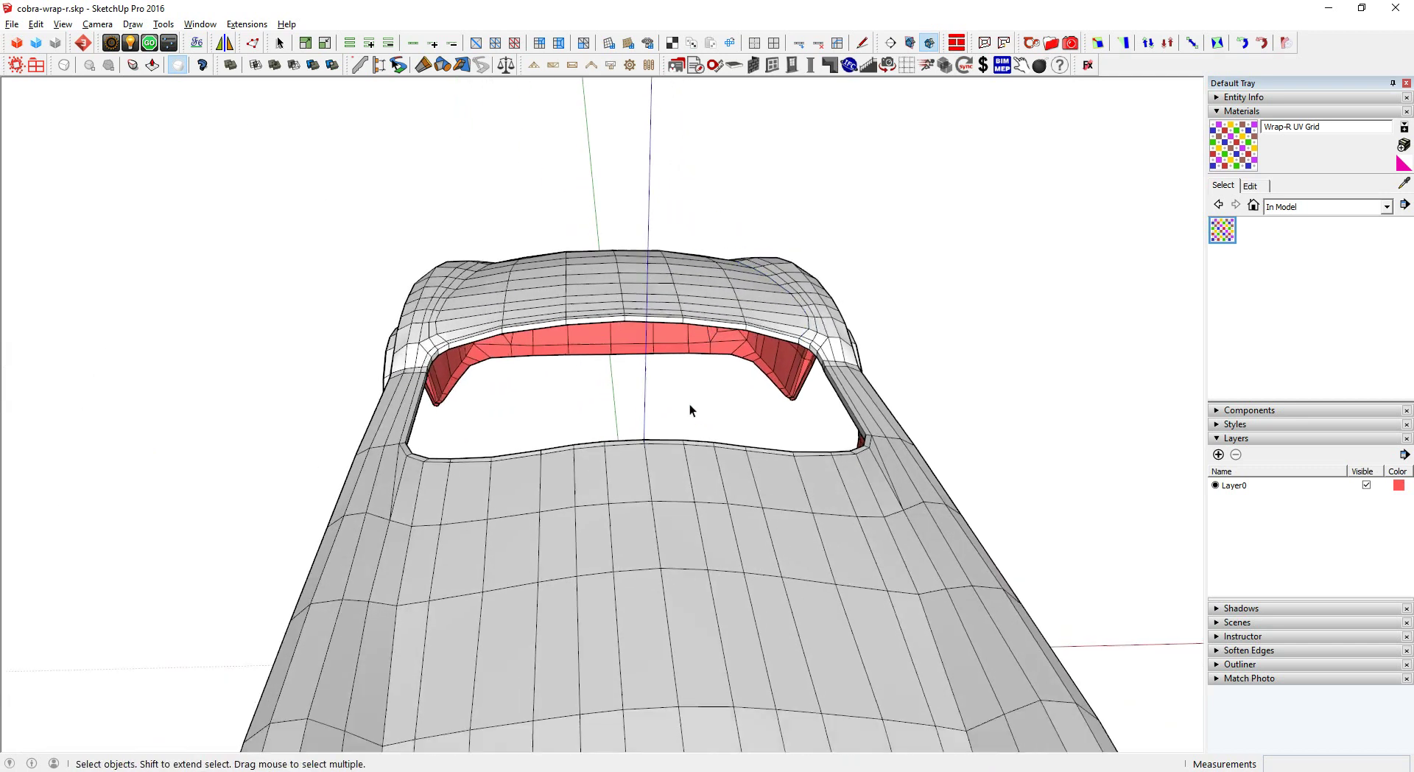
pyautogui.scroll(-5, 690, 404)
pyautogui.moveTo(736, 520)
pyautogui.mouseDown(button='middle')
pyautogui.moveTo(663, 549)
pyautogui.moveTo(656, 475)
pyautogui.mouseUp(button='middle')
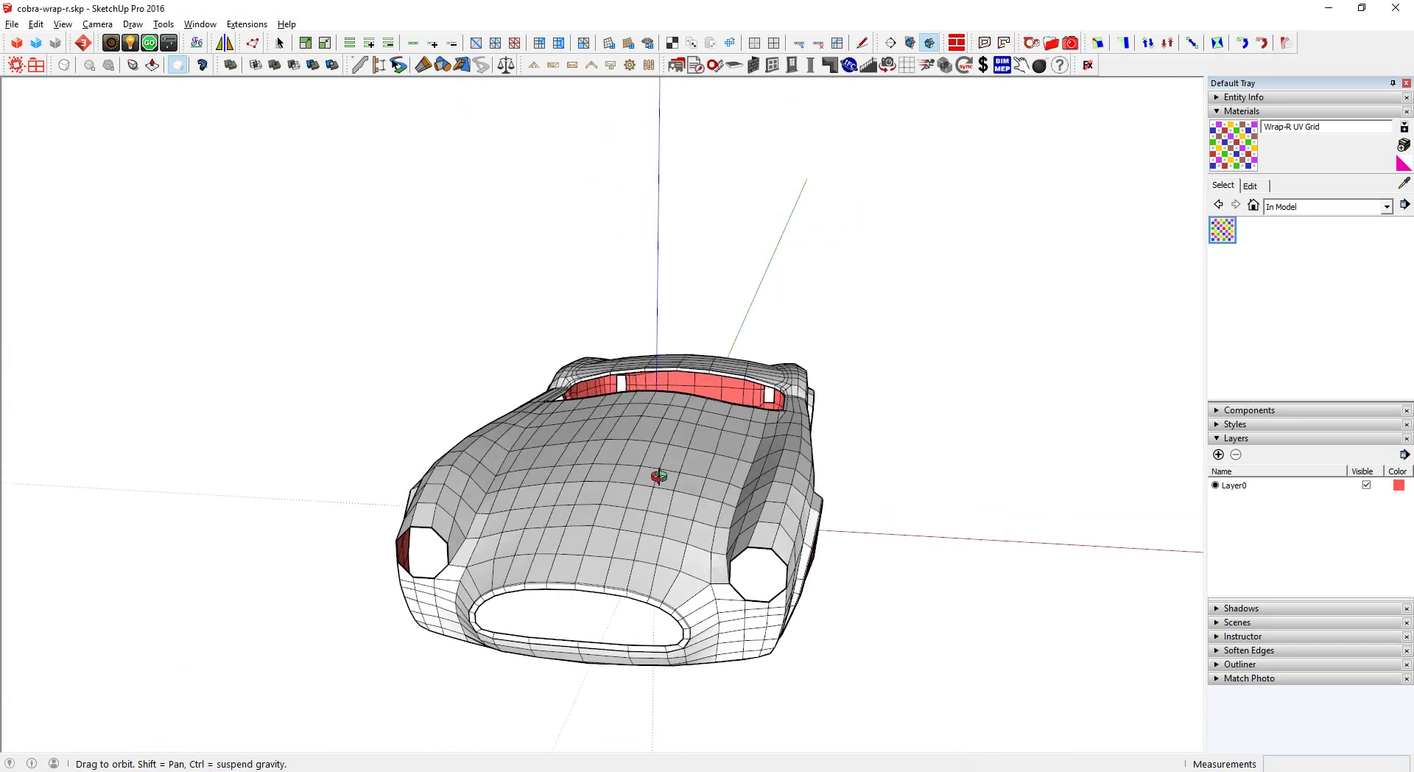
# - Run Wrap-R's seam picker and add the picked seams to the existing seams
pyautogui.press('s')
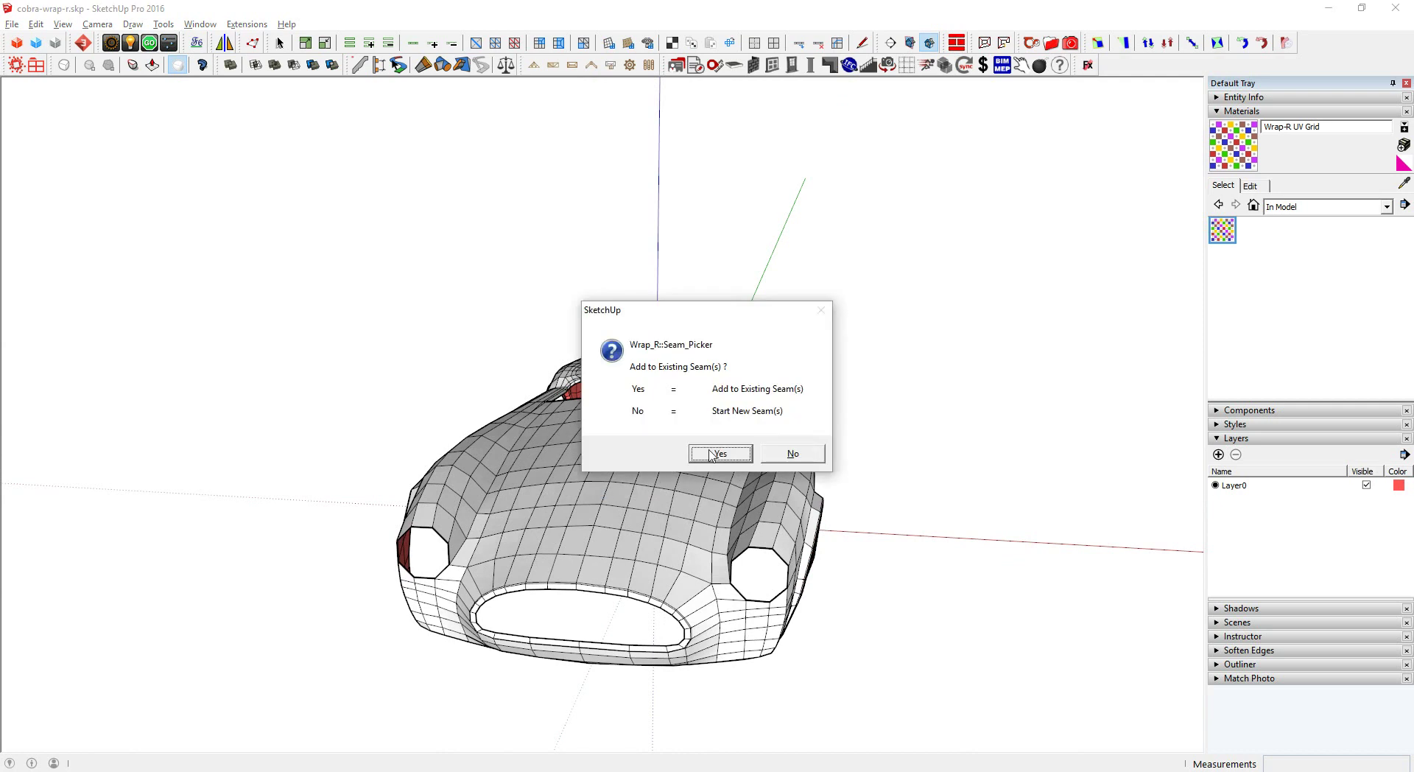
pyautogui.click(721, 457)
pyautogui.moveTo(720, 457)
pyautogui.mouseDown(button='middle')
pyautogui.moveTo(773, 521)
pyautogui.moveTo(850, 538)
pyautogui.moveTo(227, 530)
pyautogui.moveTo(517, 531)
pyautogui.mouseUp(button='middle')
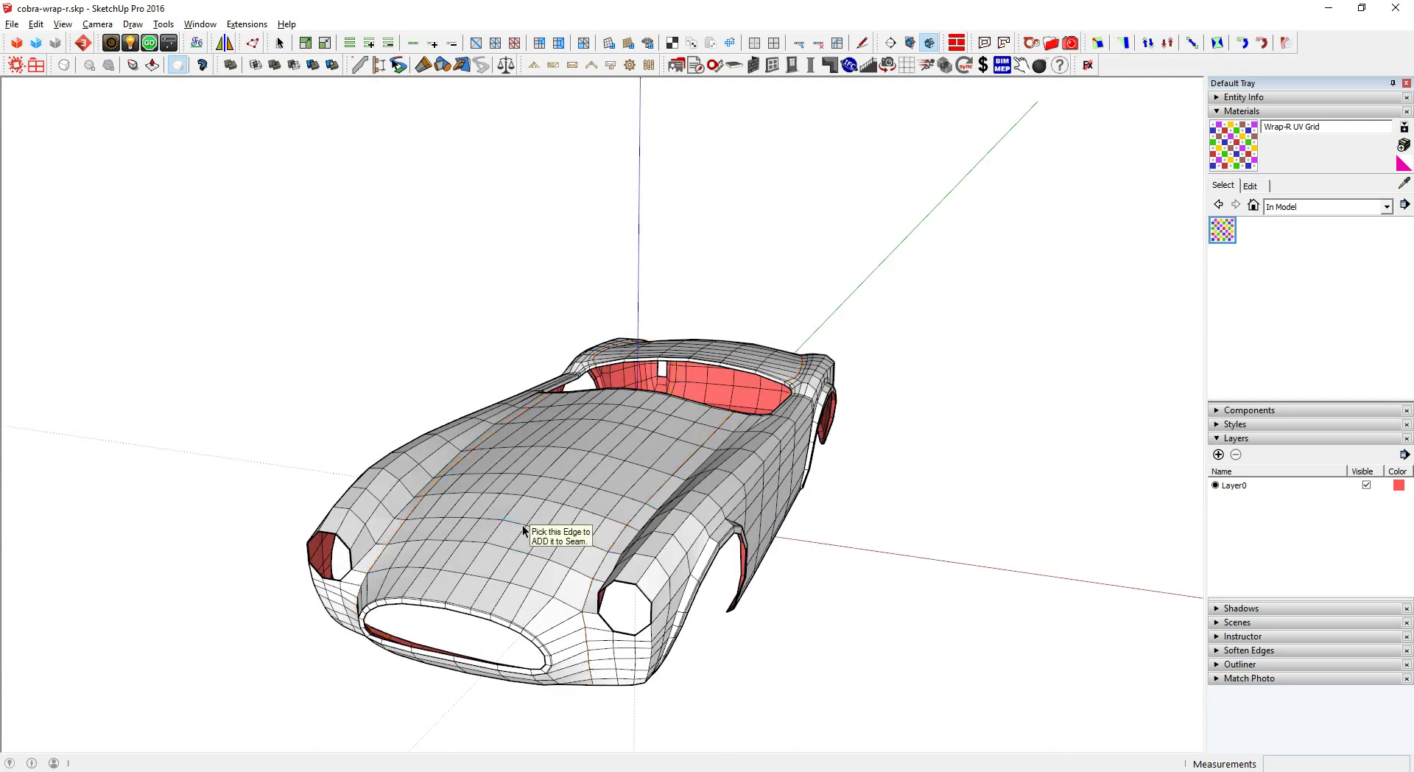
pyautogui.scroll(-3, 523, 530)
pyautogui.scroll(-2, 300, 467)
pyautogui.moveTo(300, 467)
pyautogui.mouseDown(button='middle')
pyautogui.moveTo(489, 395)
pyautogui.moveTo(641, 413)
pyautogui.mouseUp(button='middle')
# - Paint the whole car mesh with the Wrap-R UV Grid material and start the Wrap-R unwrap
pyautogui.press('space')
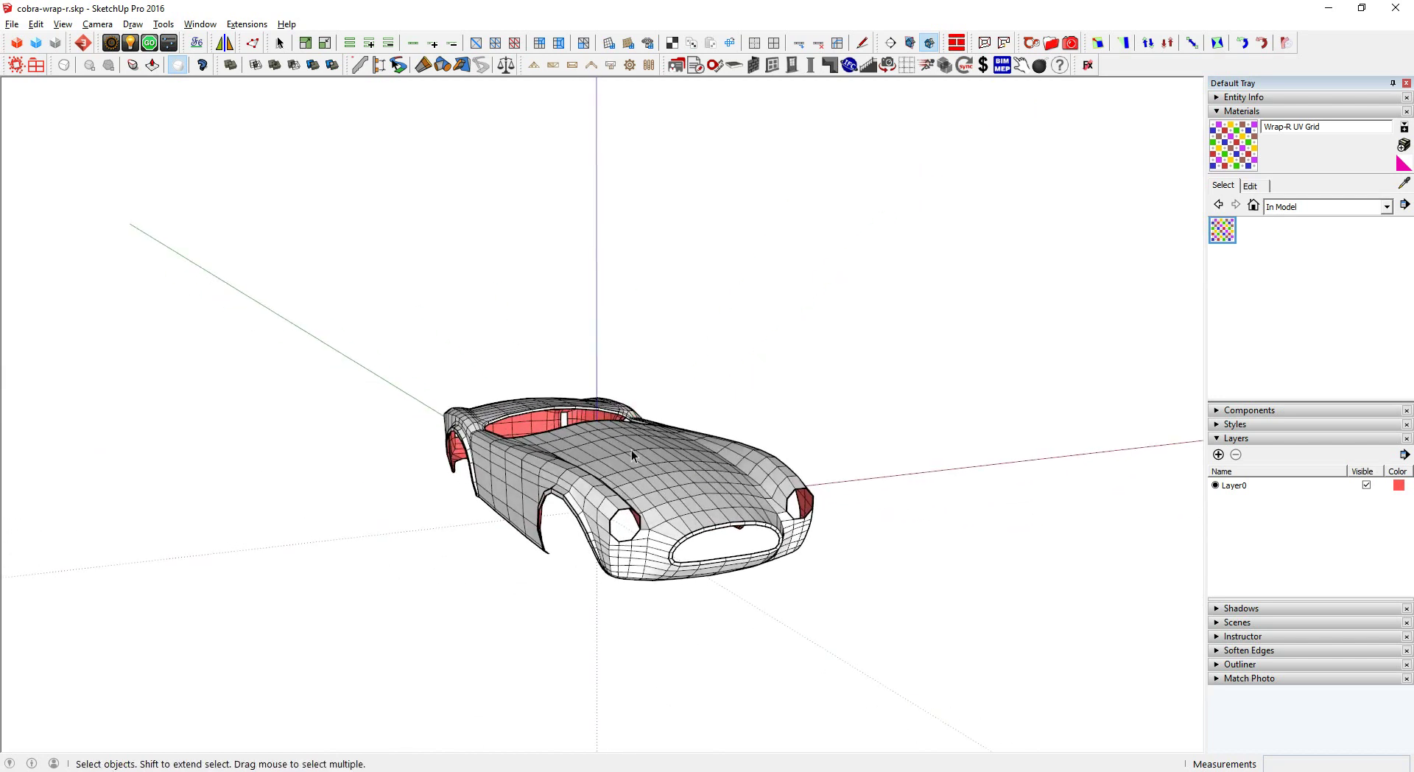
pyautogui.tripleClick(630, 449)
pyautogui.click(638, 440)
pyautogui.moveTo(638, 440)
pyautogui.mouseDown(button='middle')
pyautogui.moveTo(467, 506)
pyautogui.moveTo(410, 508)
pyautogui.moveTo(426, 529)
pyautogui.moveTo(392, 445)
pyautogui.moveTo(658, 425)
pyautogui.mouseUp(button='middle')
pyautogui.click(400, 479)
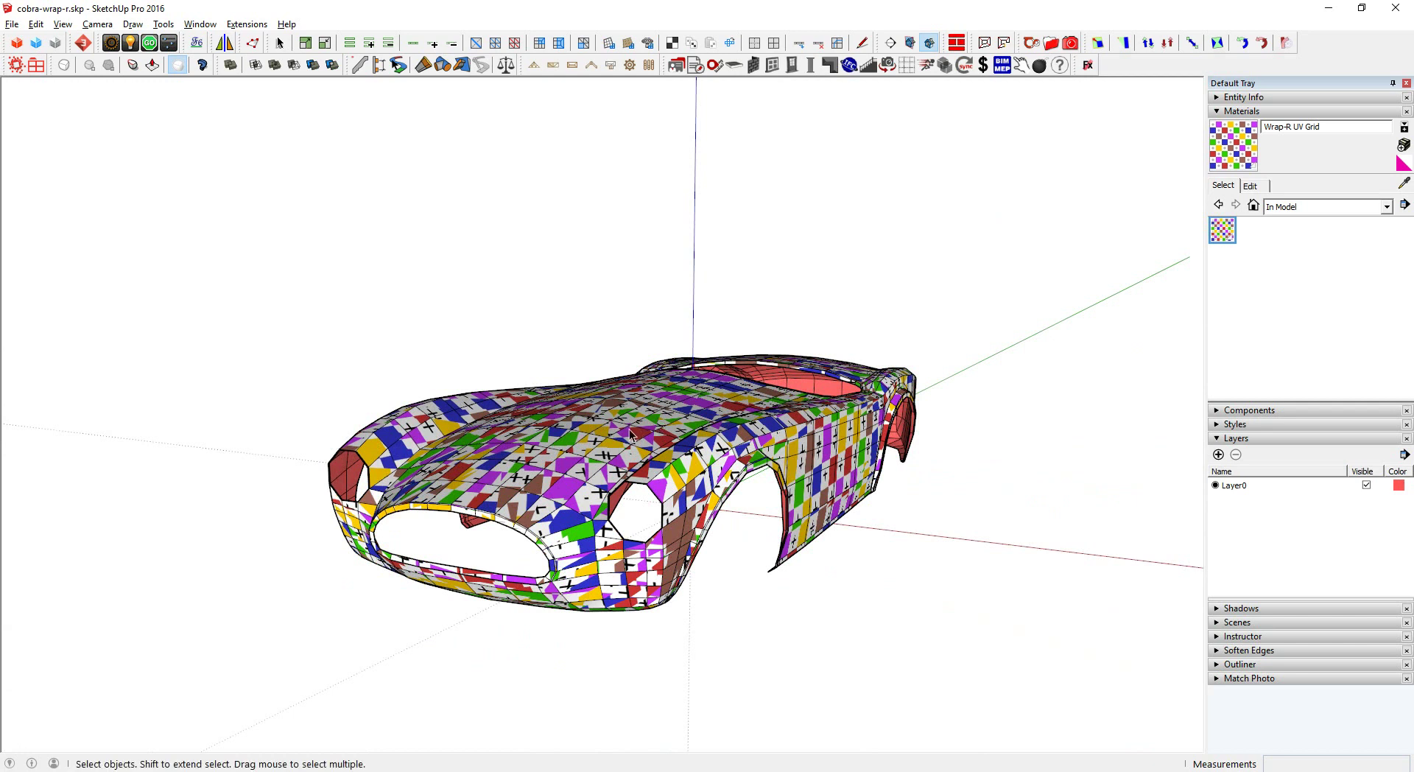
pyautogui.hotkey('ctrl', 'n')
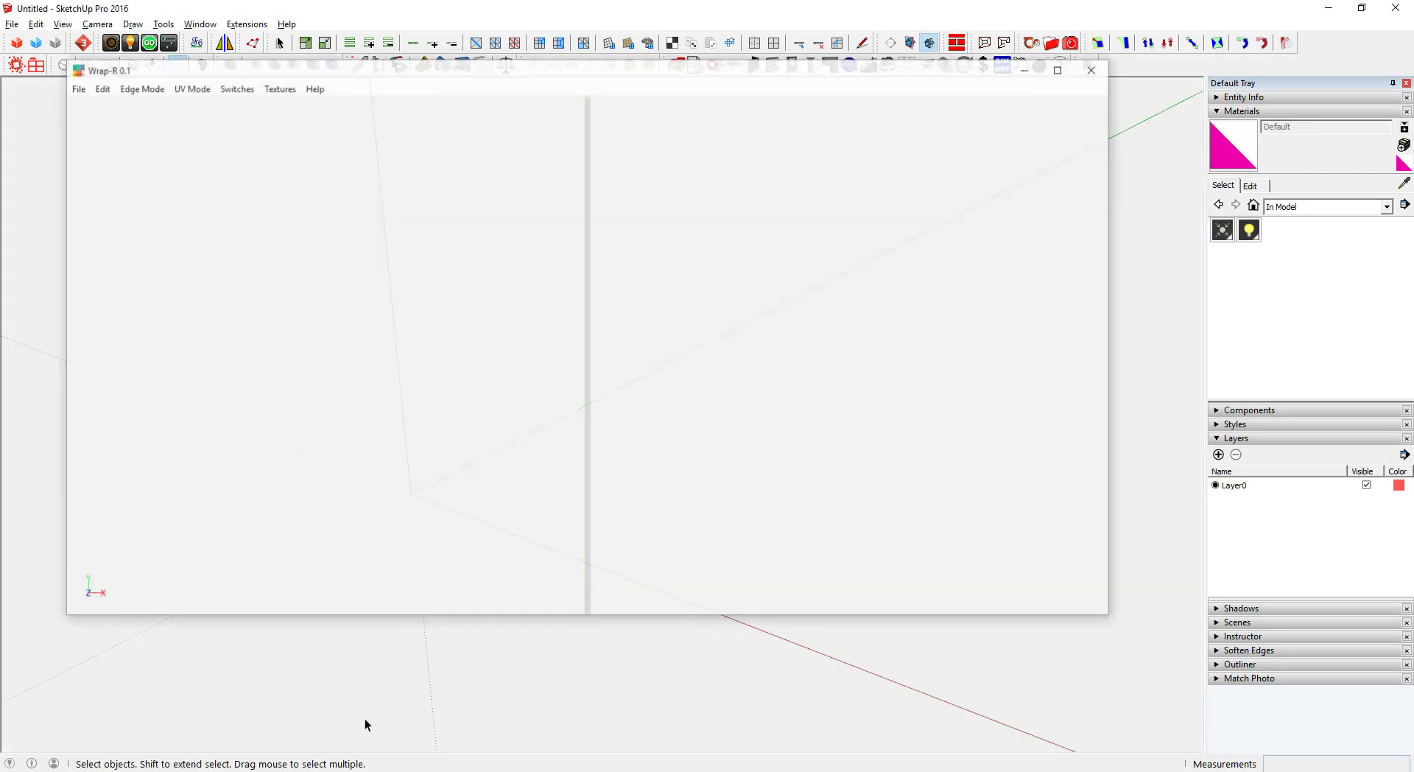
# - Load cobra-wrap-r.skp into the Wrap-R editor through File > Load
pyautogui.click(75, 88)
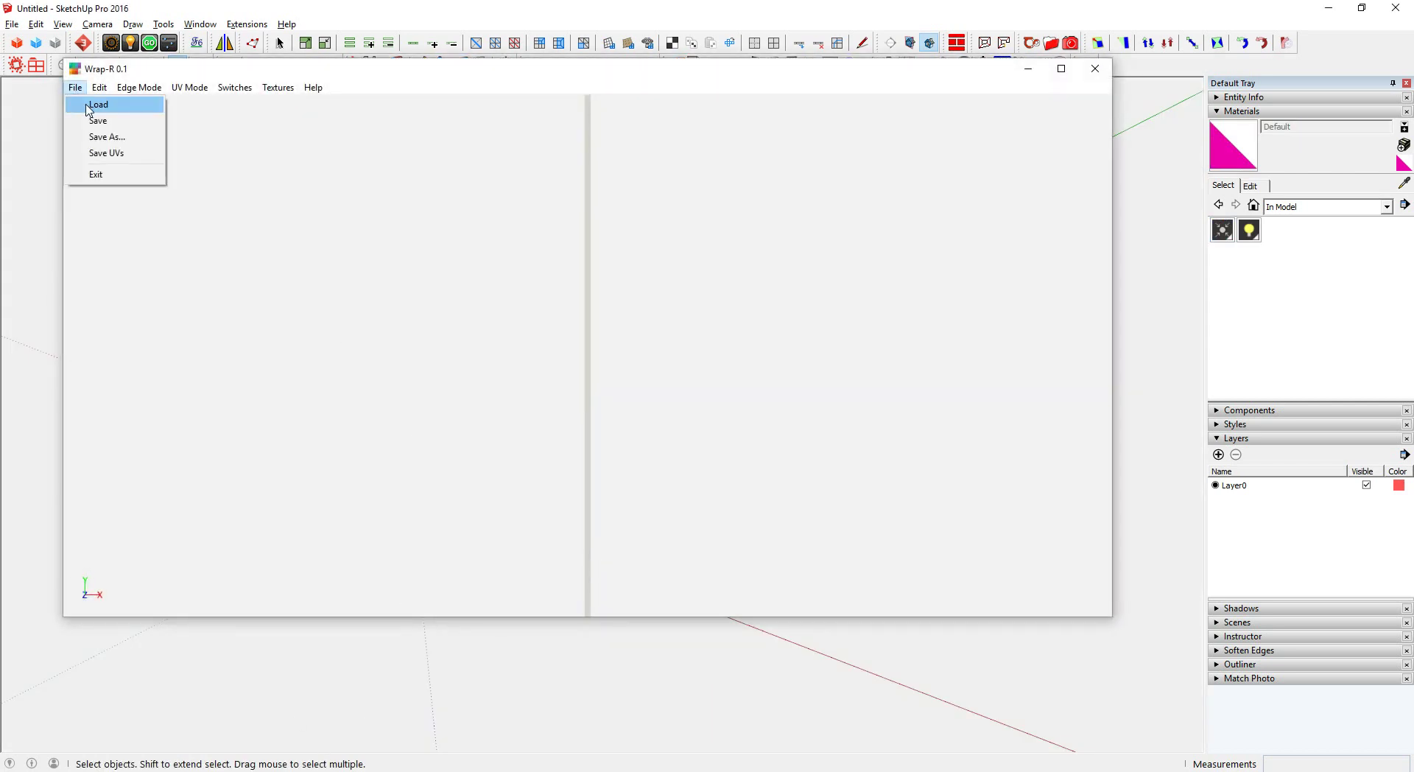
pyautogui.click(89, 107)
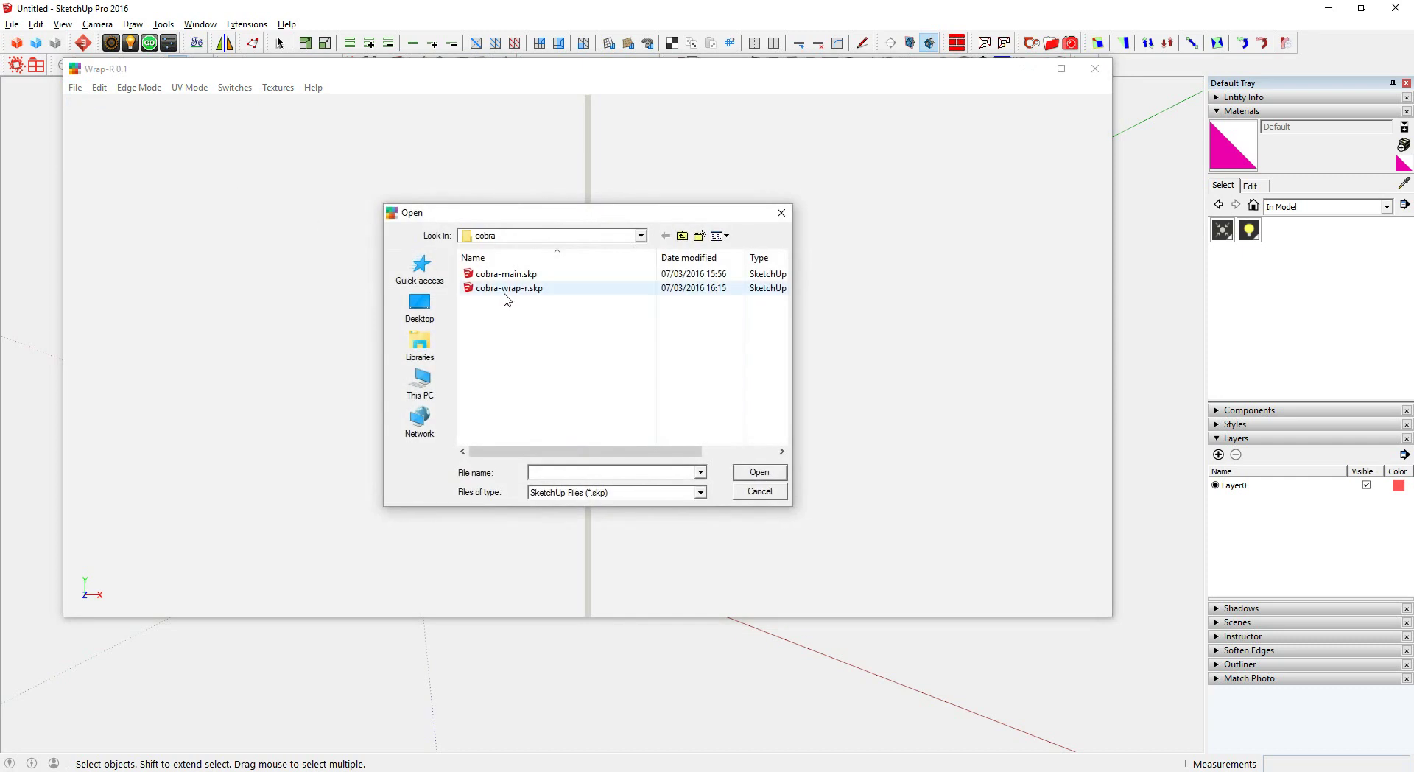
pyautogui.doubleClick(507, 290)
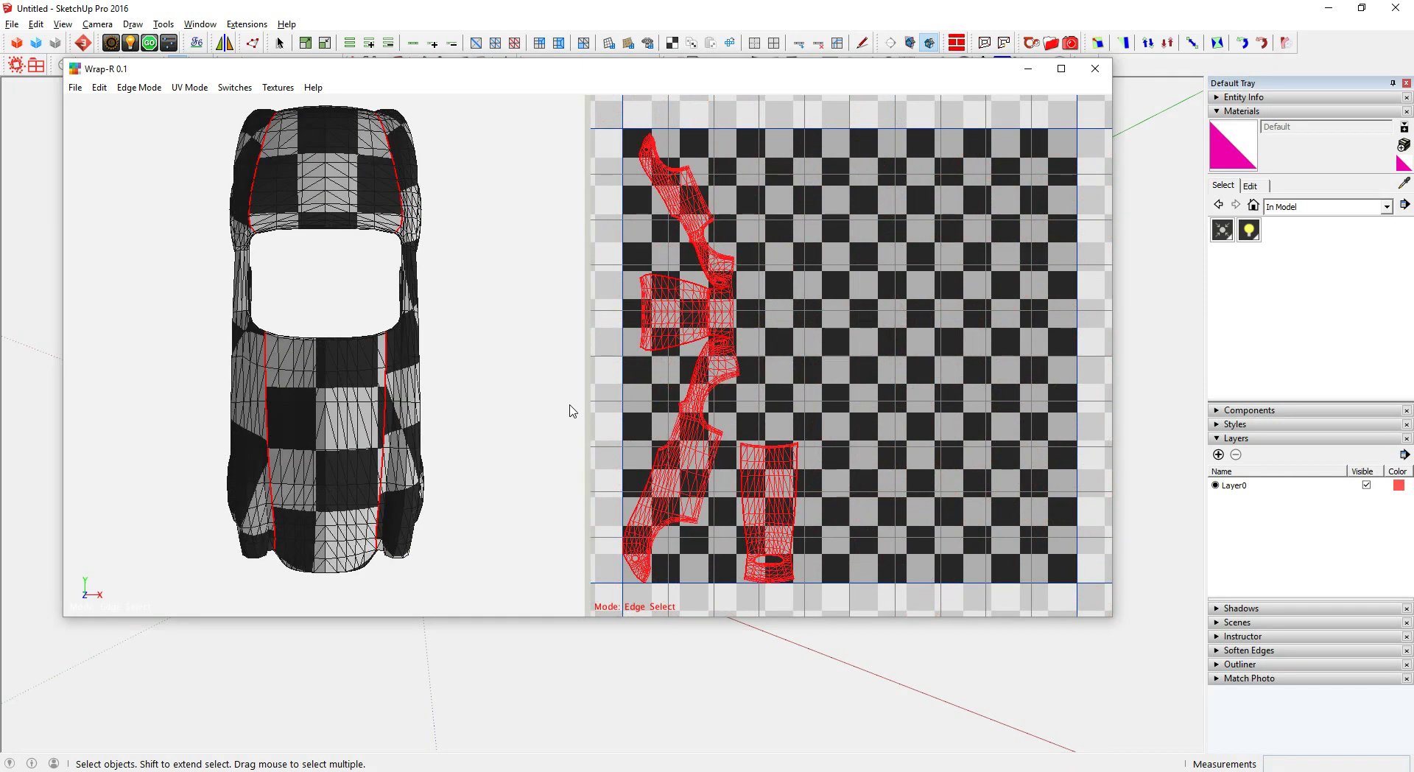
# - Click two seam edges in the UV panel so the islands re-unwrap and fit the checker square
pyautogui.moveTo(432, 464)
pyautogui.mouseDown(button='middle')
pyautogui.moveTo(314, 312)
pyautogui.moveTo(480, 307)
pyautogui.moveTo(414, 243)
pyautogui.moveTo(396, 197)
pyautogui.moveTo(467, 400)
pyautogui.moveTo(464, 383)
pyautogui.mouseUp(button='middle')
pyautogui.scroll(2, 753, 283)
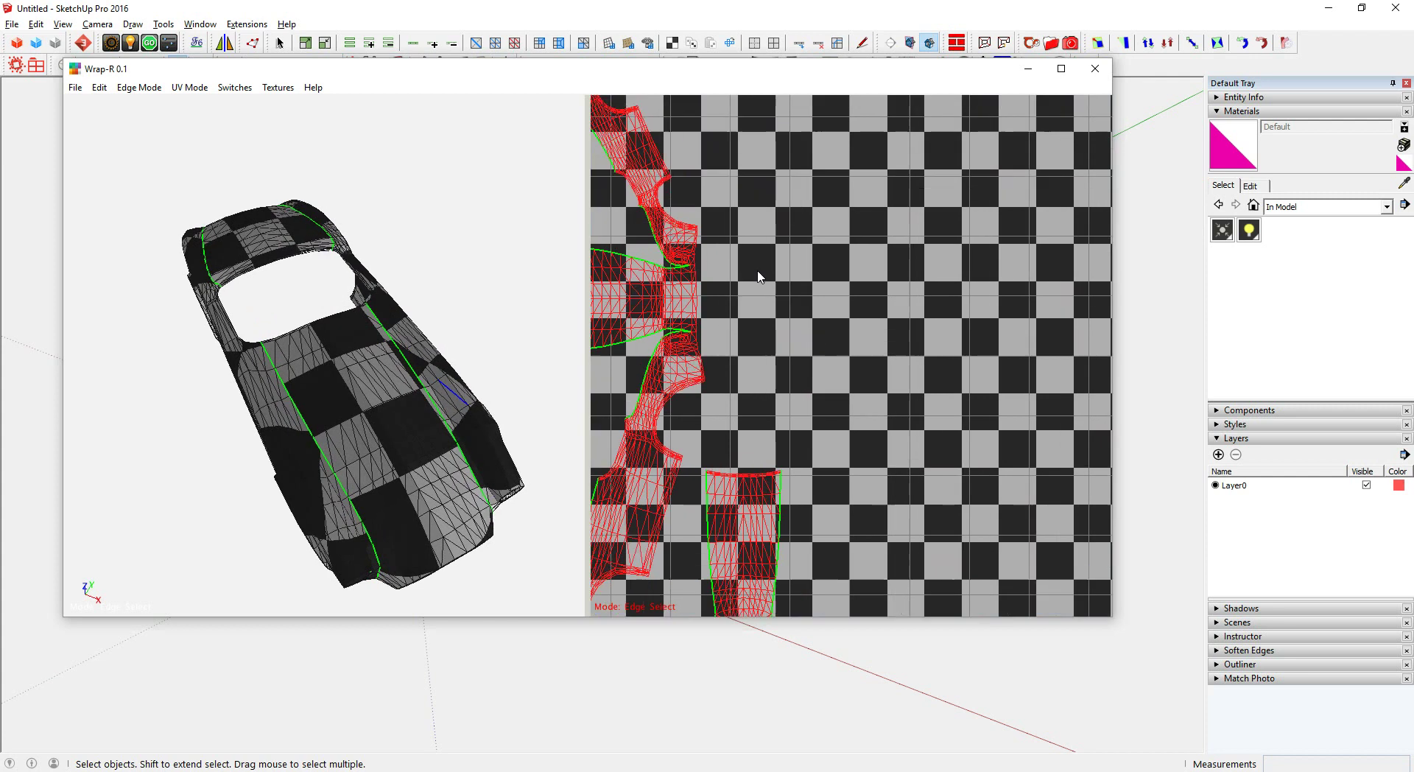
pyautogui.scroll(2, 792, 340)
pyautogui.scroll(1, 658, 254)
pyautogui.scroll(1, 710, 294)
pyautogui.scroll(1, 899, 427)
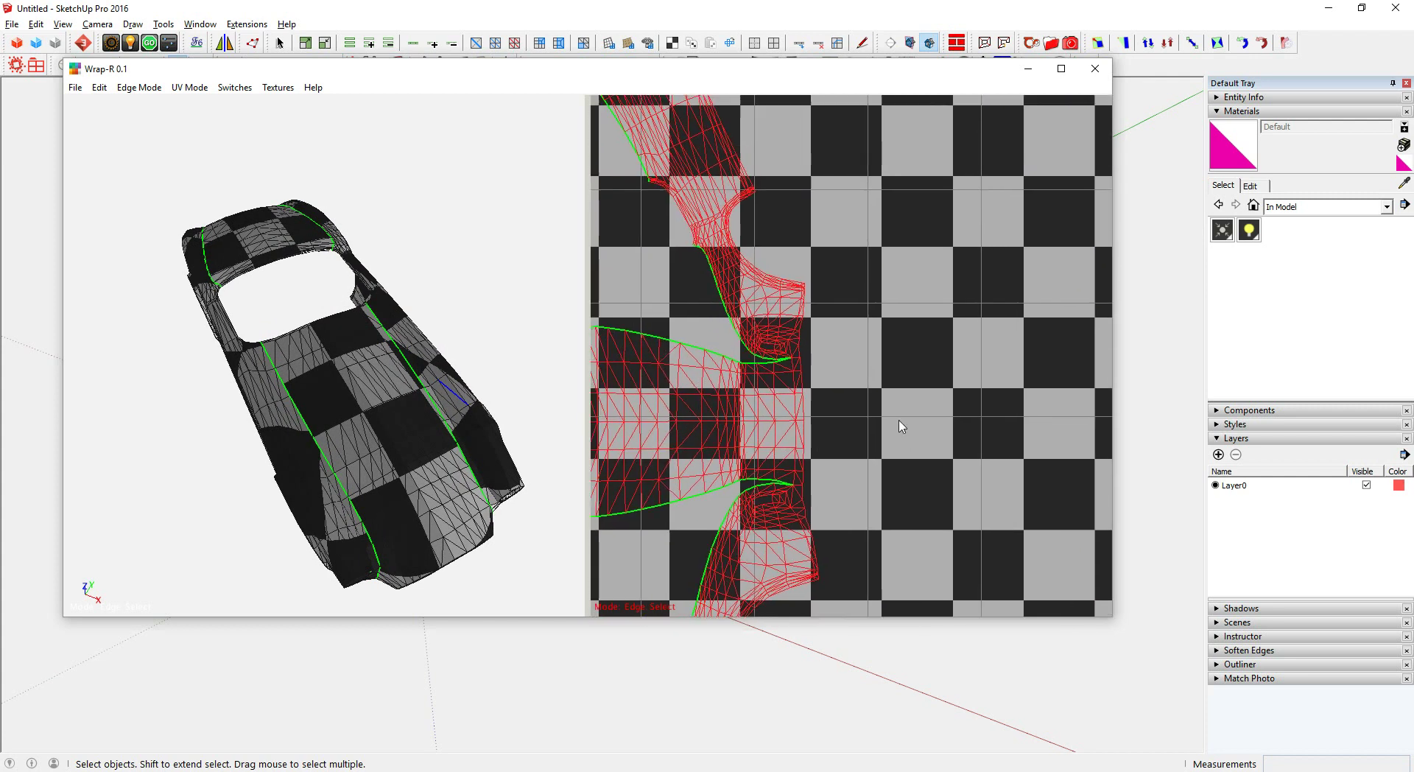
pyautogui.scroll(1, 783, 347)
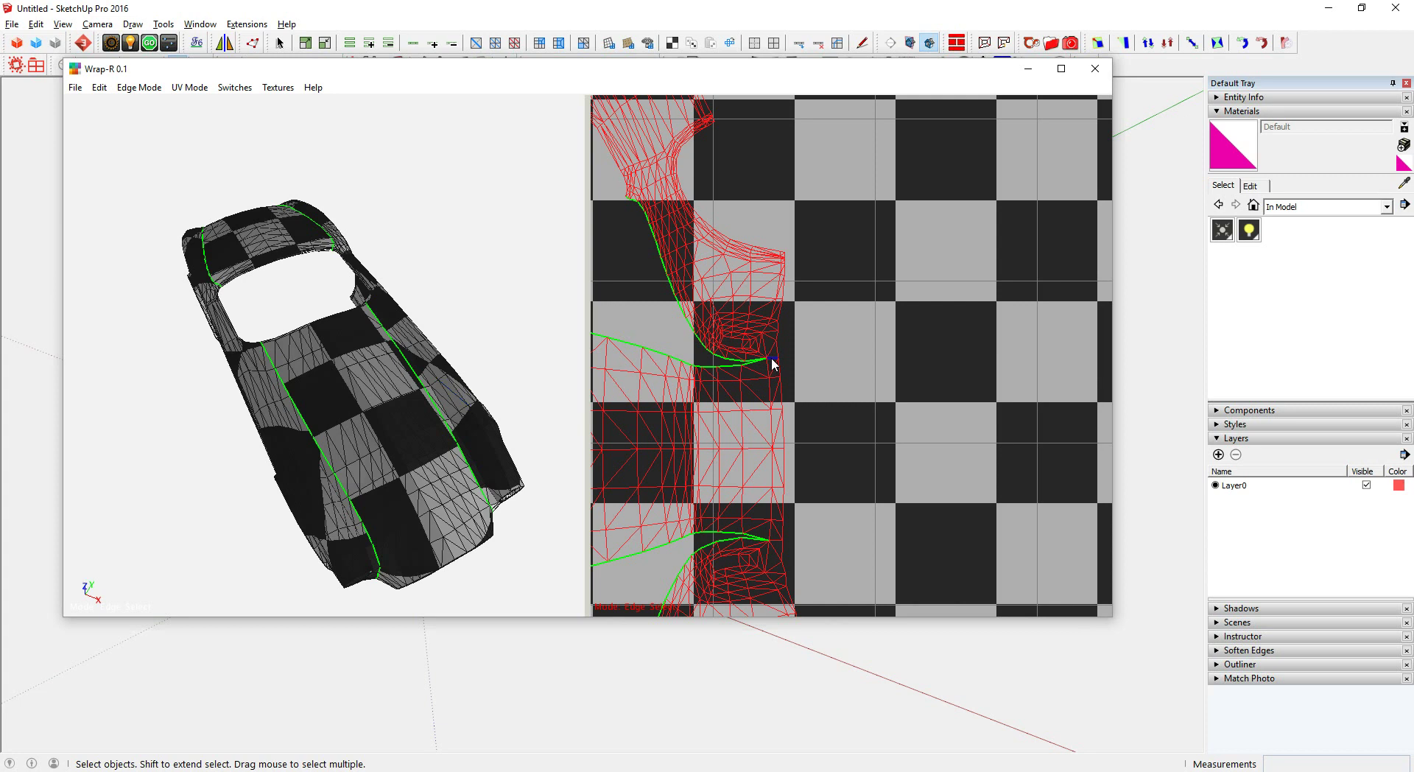
pyautogui.click(773, 363)
pyautogui.scroll(-2, 733, 271)
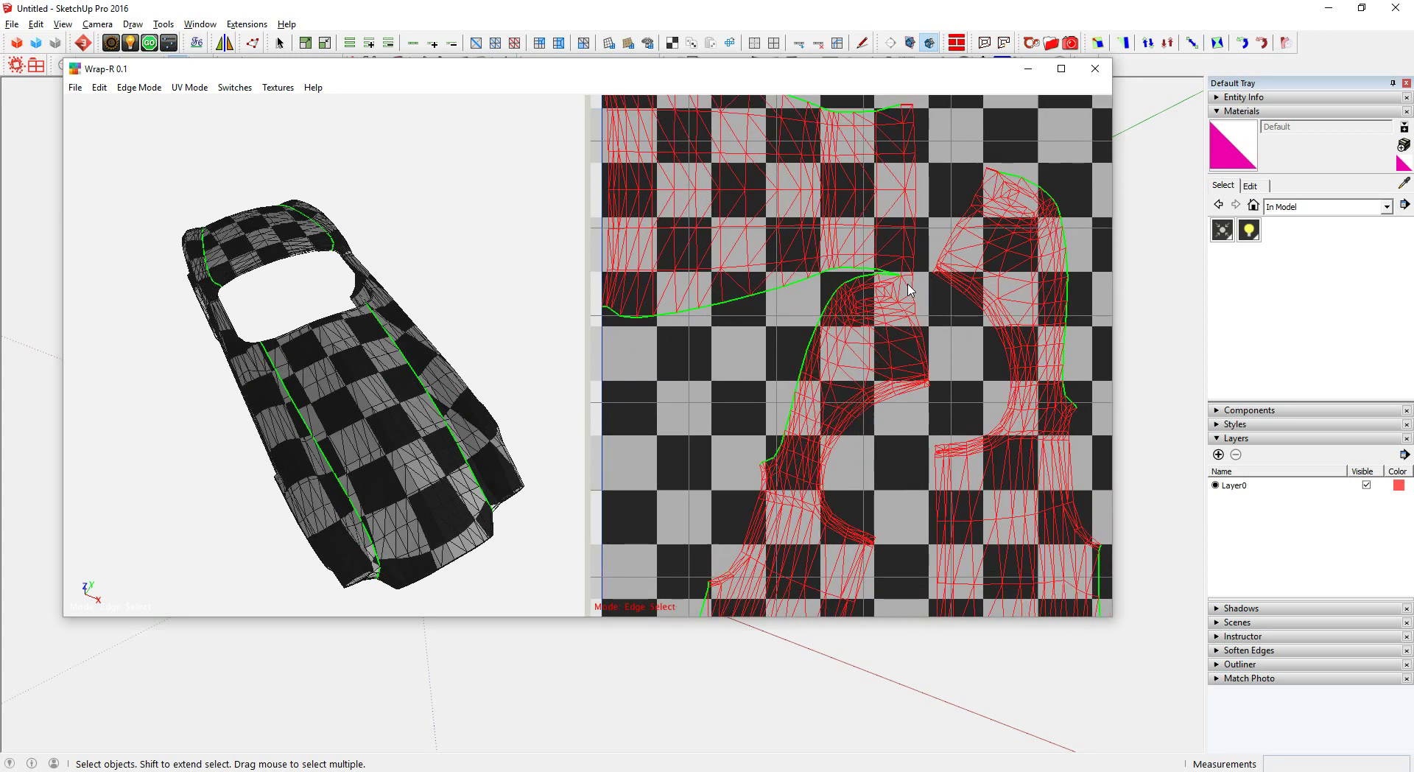
pyautogui.click(907, 278)
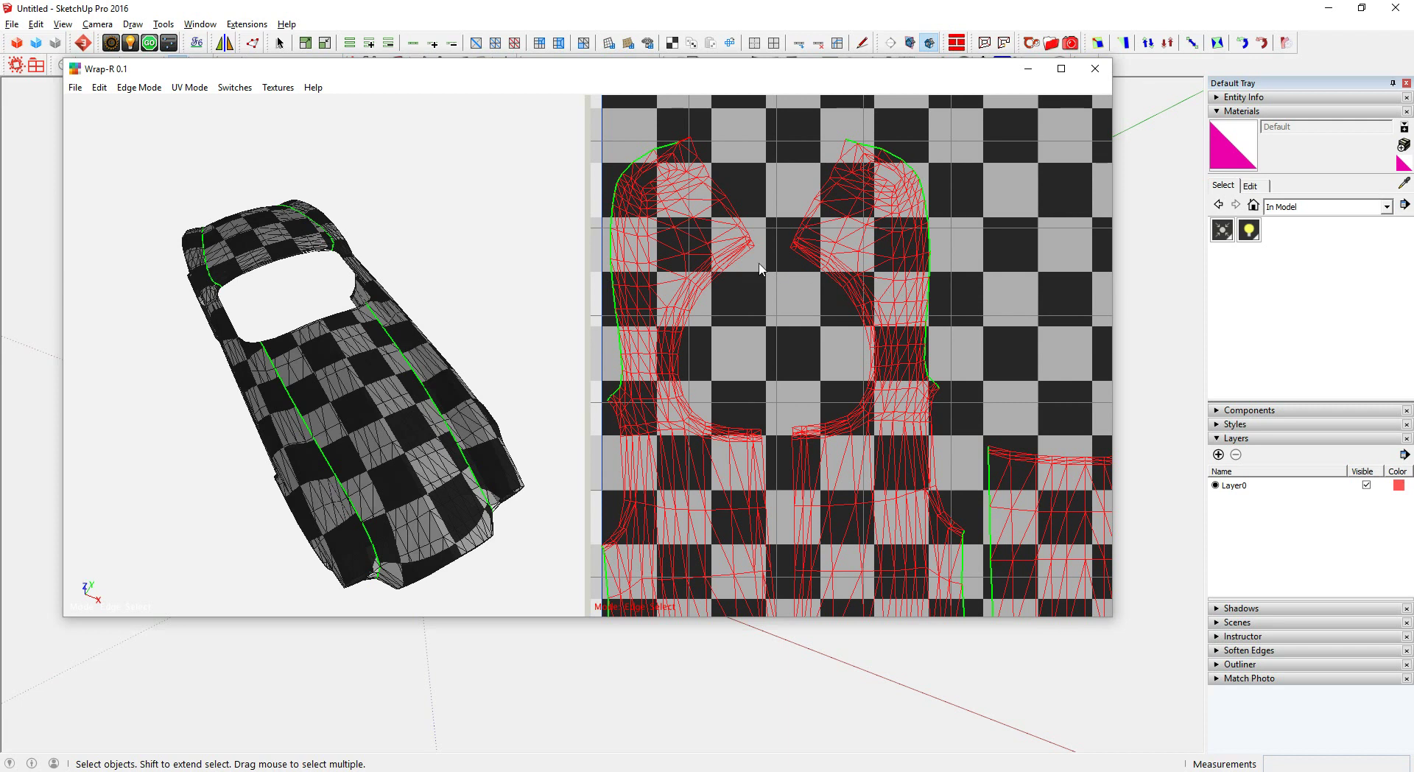
pyautogui.scroll(-1, 909, 287)
pyautogui.scroll(-1, 926, 439)
pyautogui.scroll(2, 926, 439)
pyautogui.scroll(-1, 658, 159)
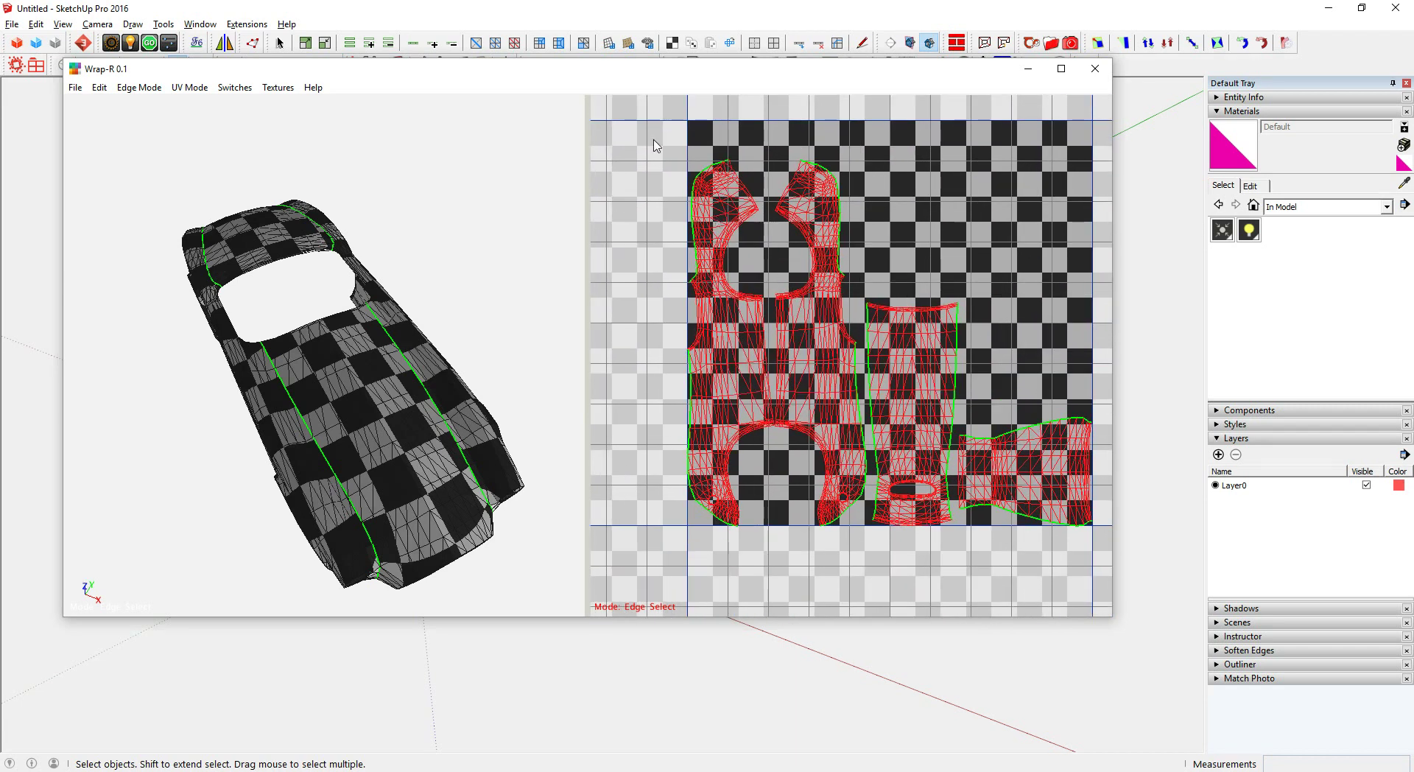
# - Select all UV islands and scale them down slightly for more margin inside the tile
pyautogui.moveTo(646, 133); pyautogui.dragTo(1114, 577)
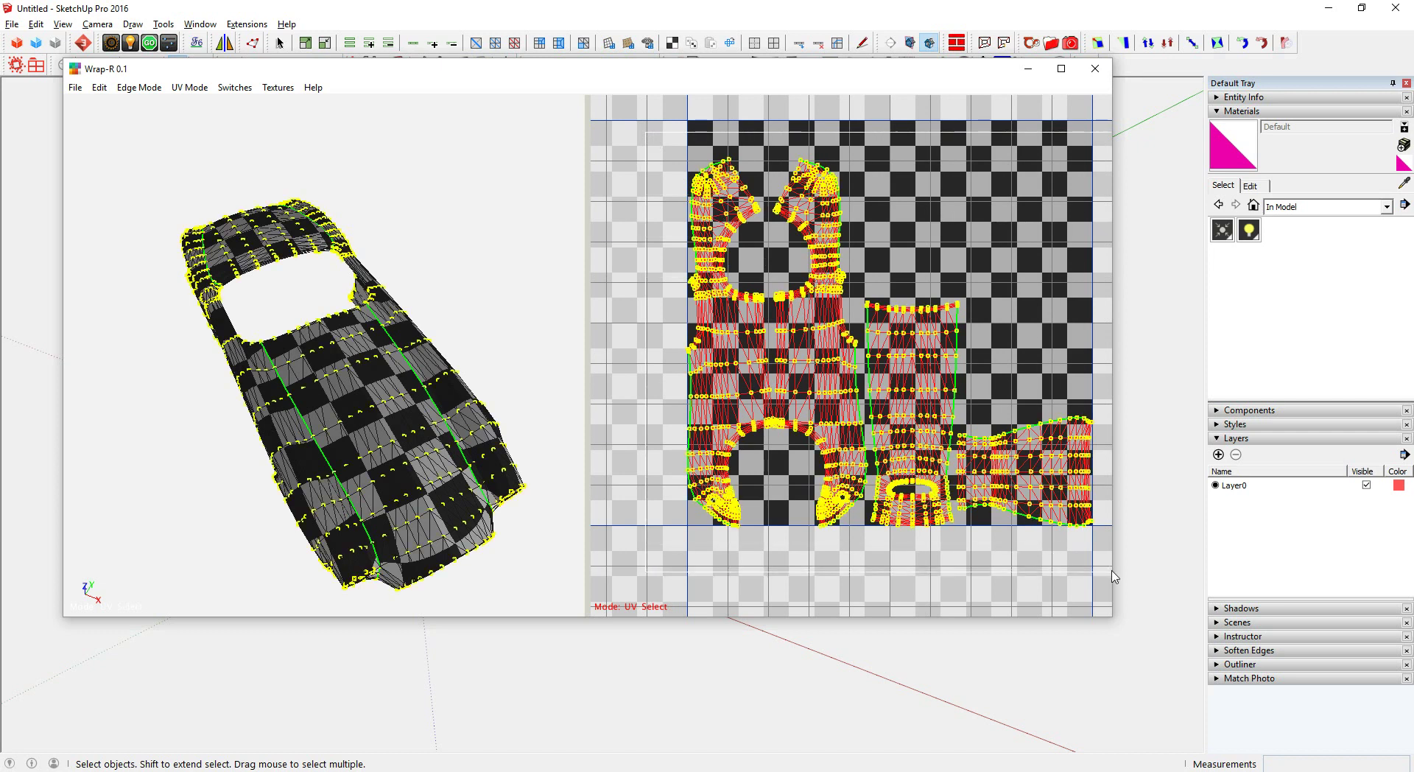
pyautogui.press('s')
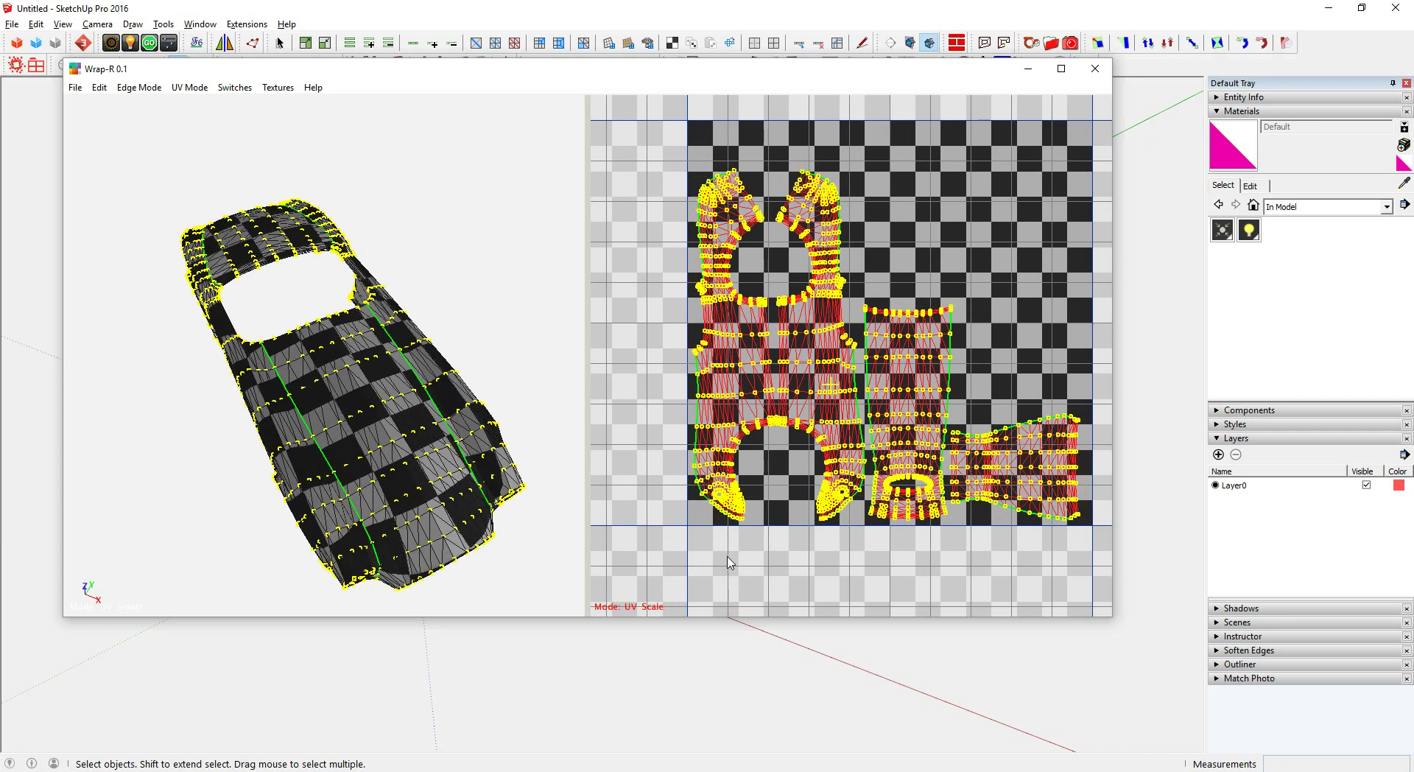
pyautogui.click(639, 501)
pyautogui.moveTo(371, 494); pyautogui.dragTo(328, 418, button='middle')
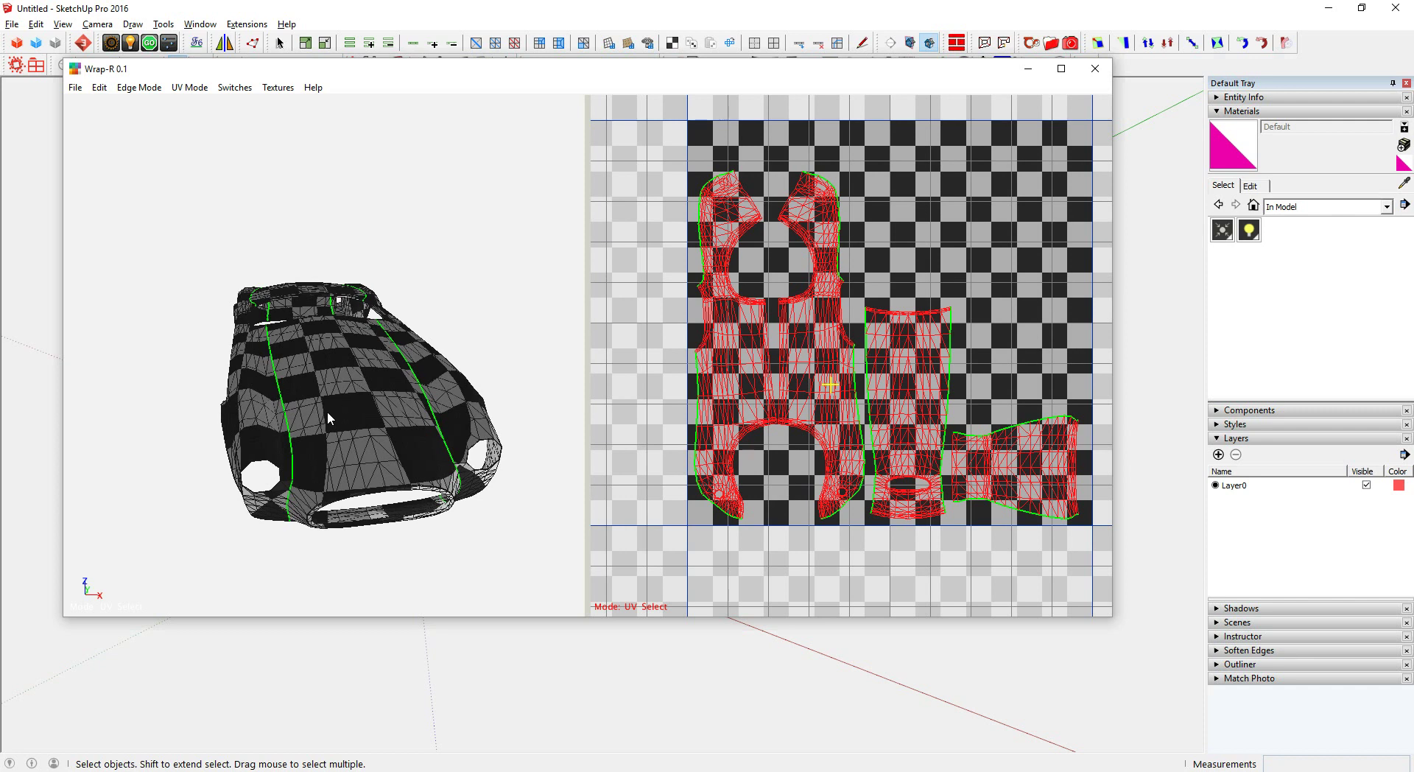
pyautogui.click(75, 87)
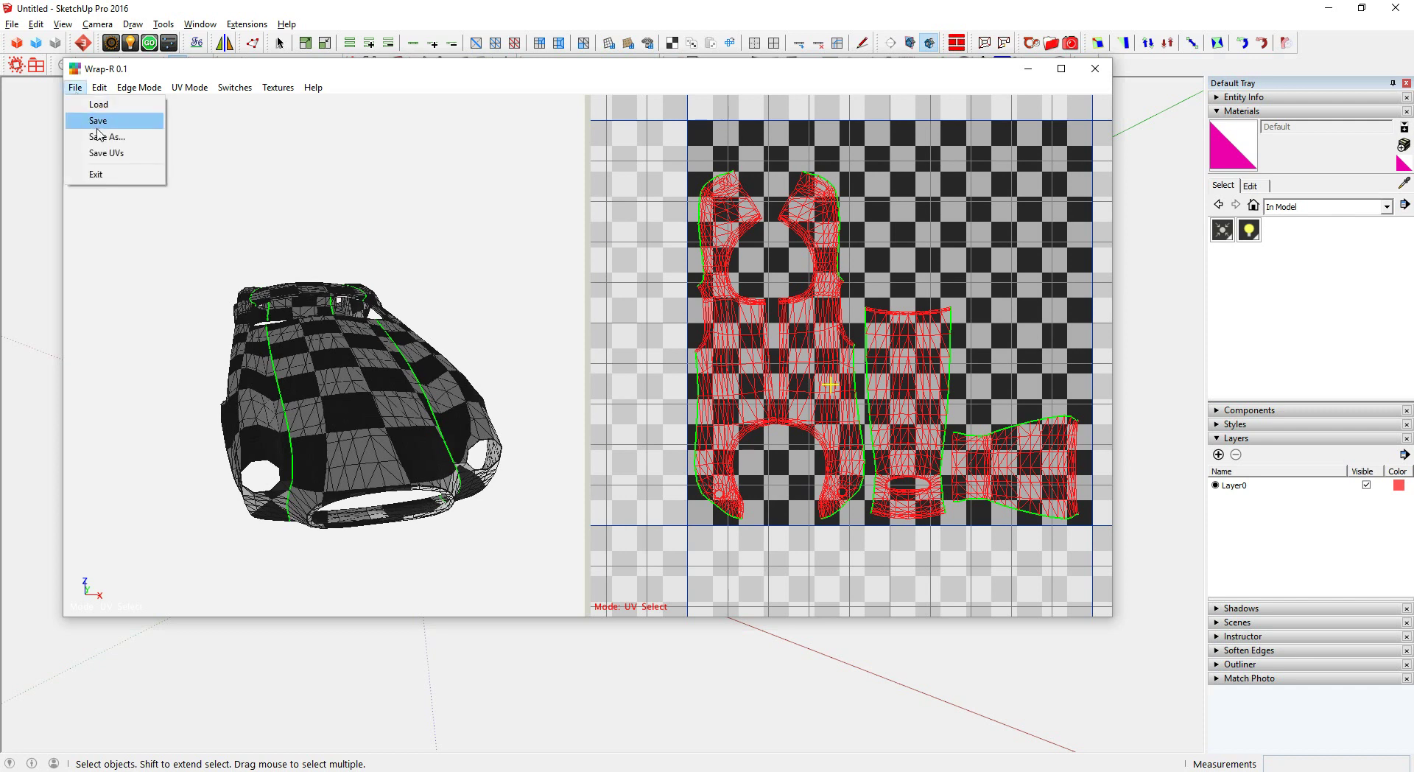
# - Save the Wrap-R unwrap and exit back to SketchUp
pyautogui.click(98, 122)
pyautogui.click(76, 88)
pyautogui.click(103, 174)
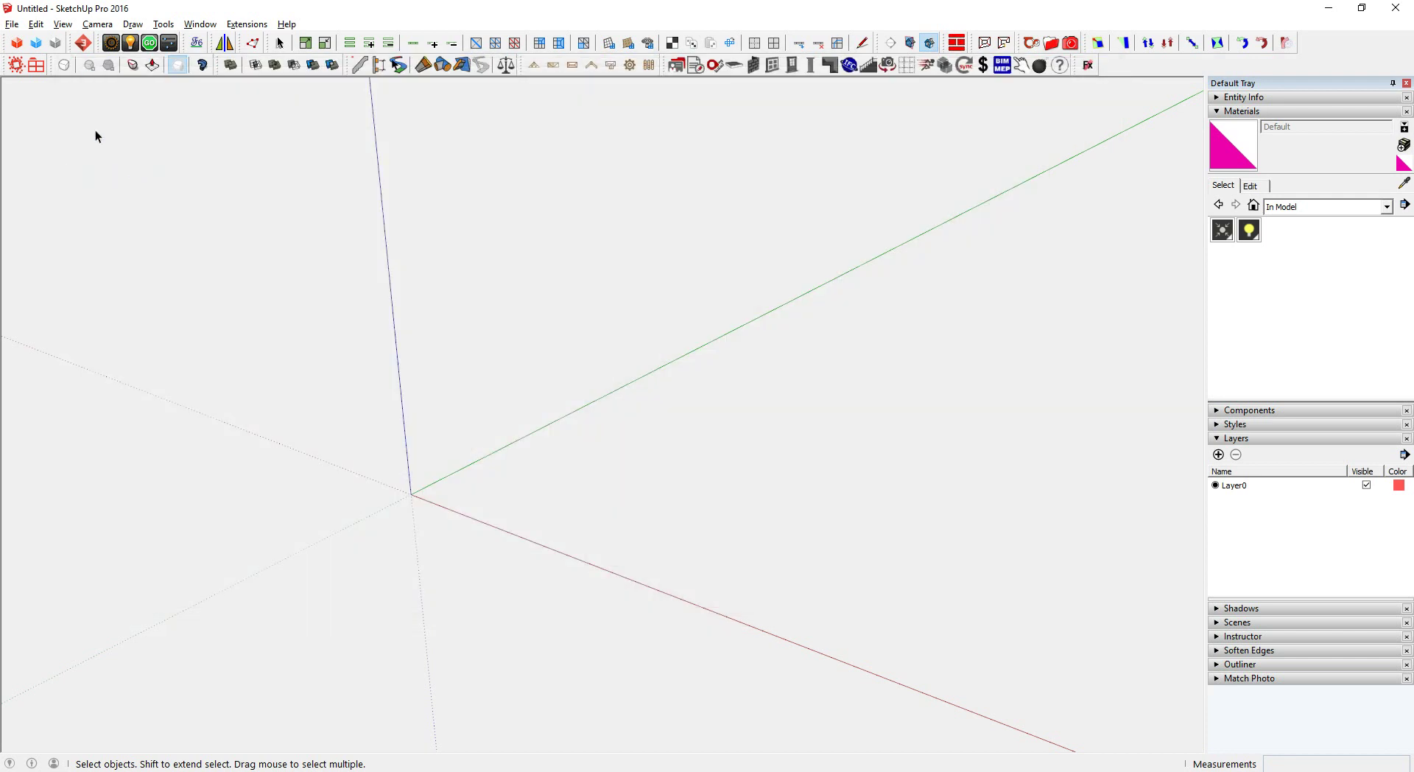
# - Open cobra-wrap-r.skp from the recent files list without saving the Untitled model
pyautogui.click(12, 24)
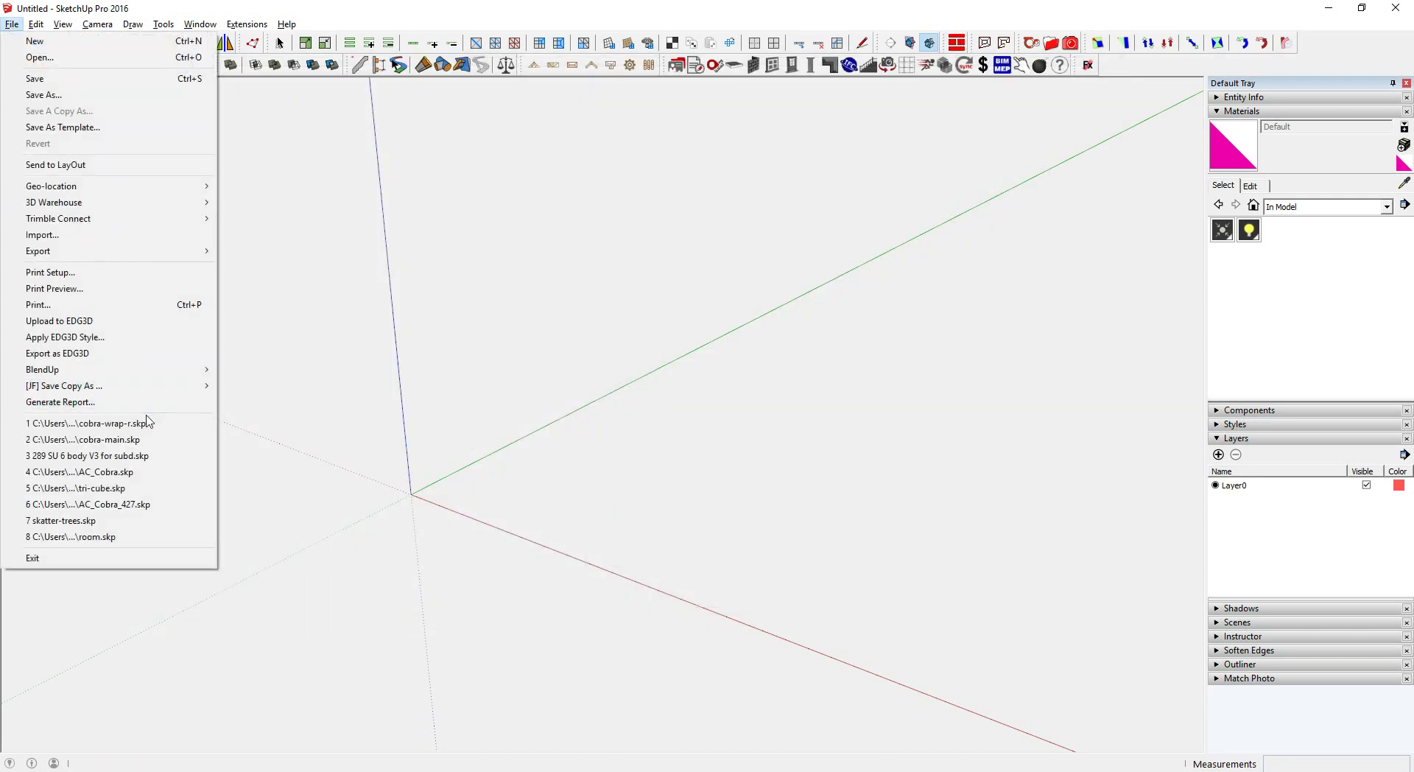
pyautogui.click(147, 422)
pyautogui.click(717, 427)
pyautogui.moveTo(574, 418)
pyautogui.mouseDown(button='middle')
pyautogui.moveTo(667, 470)
pyautogui.moveTo(689, 460)
pyautogui.mouseUp(button='middle')
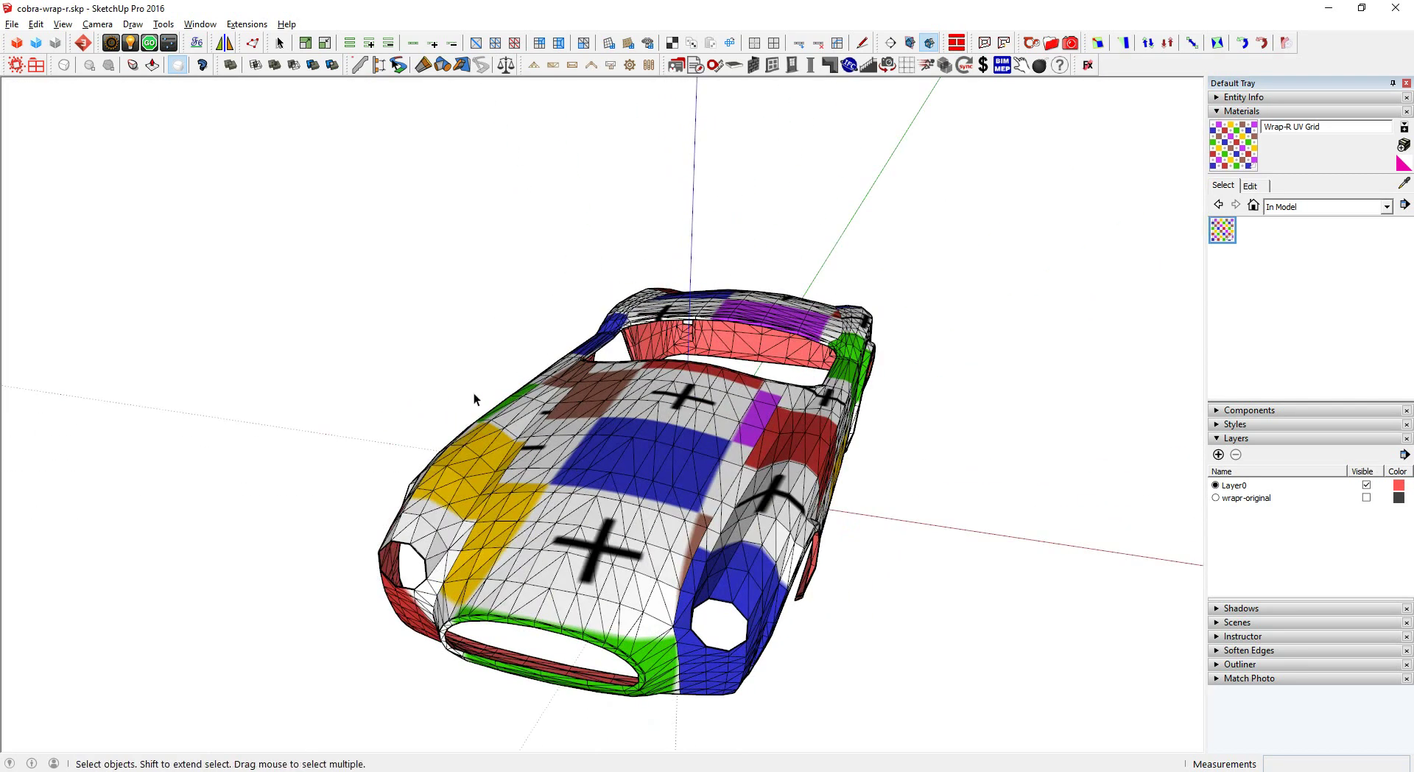
# - Soften all car body edges at 180° with smooth normals
pyautogui.moveTo(497, 437); pyautogui.dragTo(693, 451, button='middle')
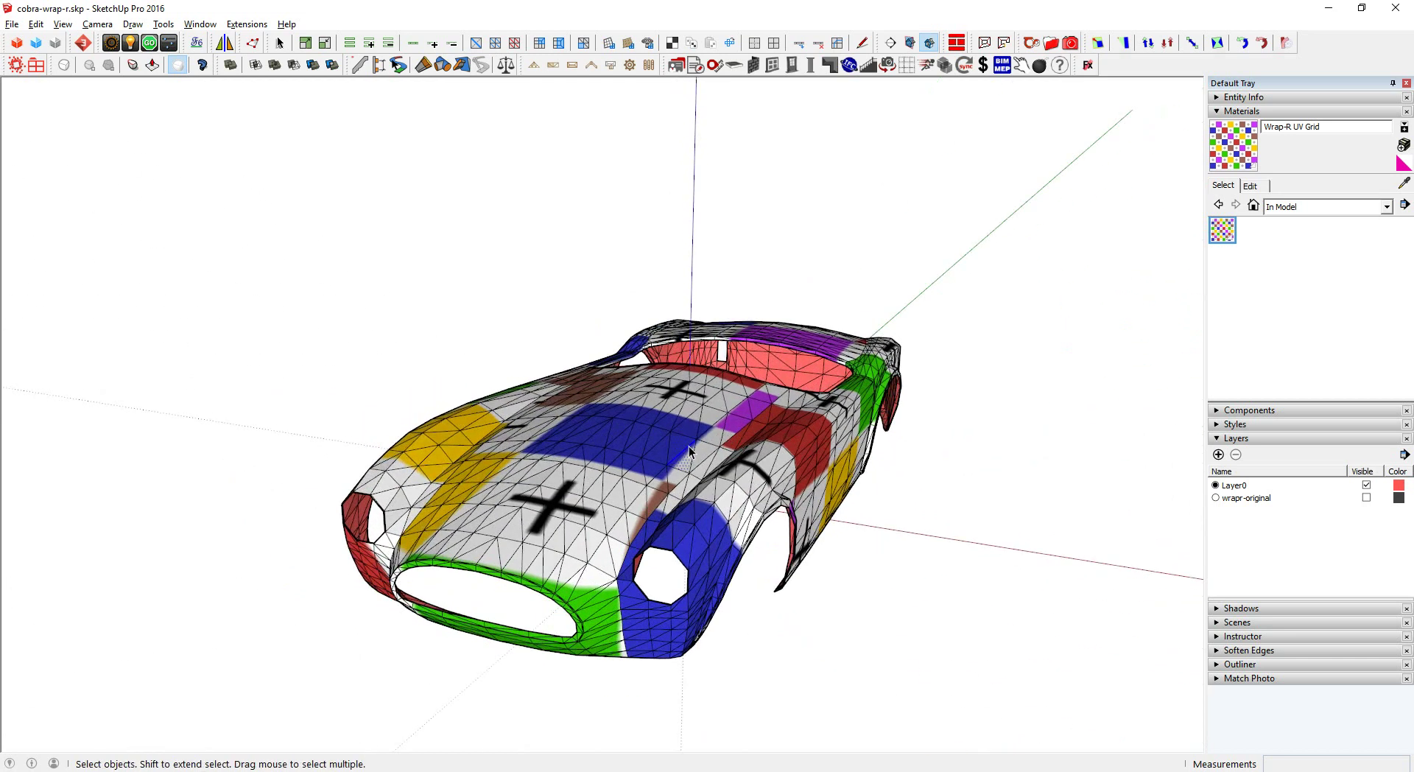
pyautogui.tripleClick(684, 465)
pyautogui.click(1225, 439)
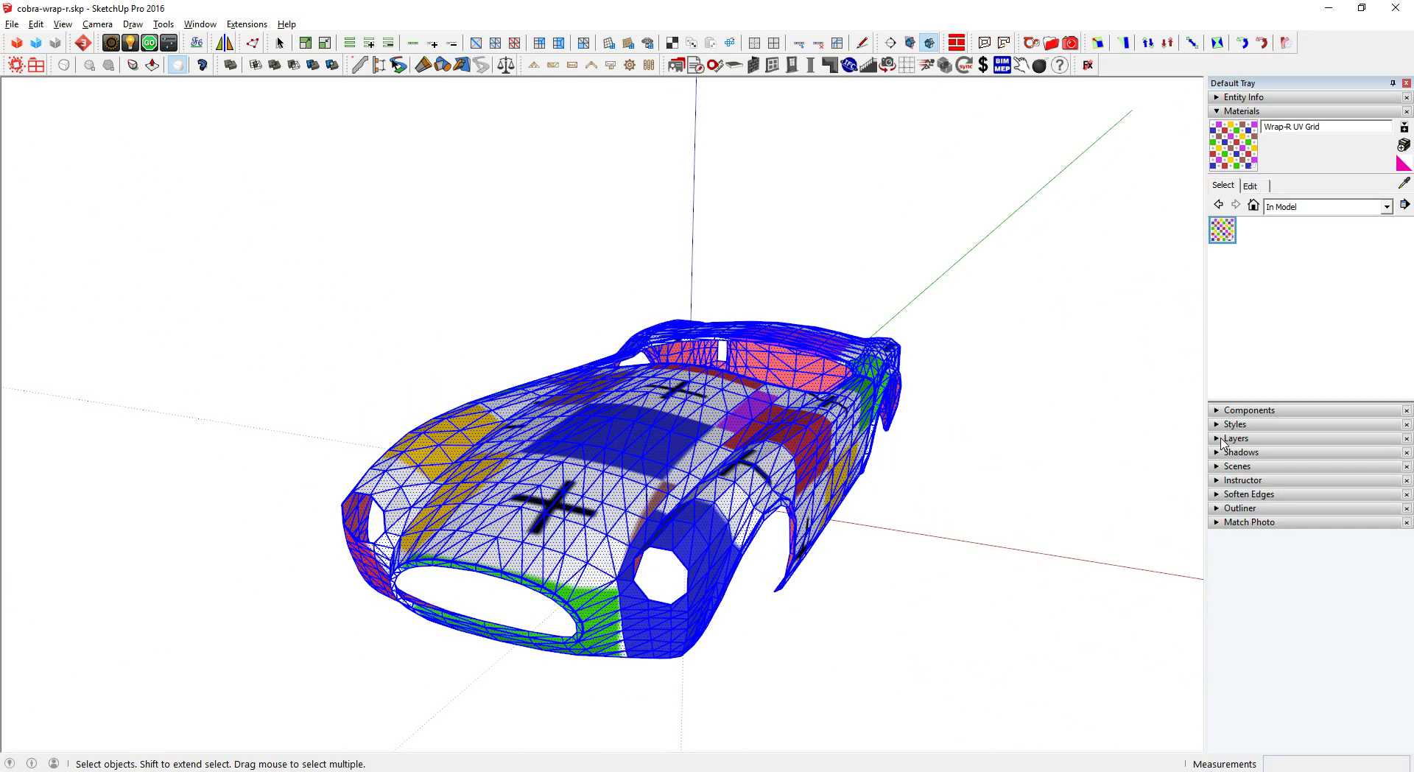
pyautogui.click(1232, 495)
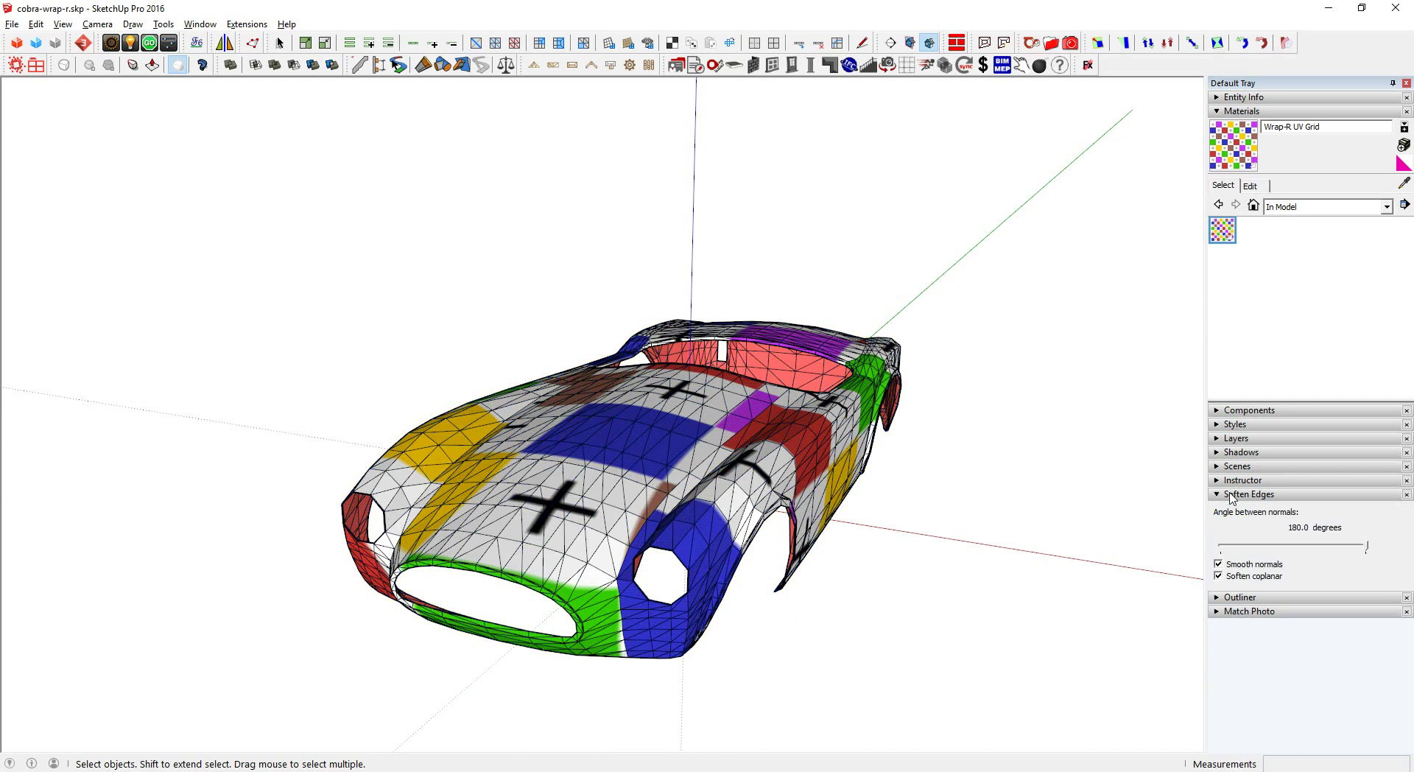
pyautogui.click(1368, 550)
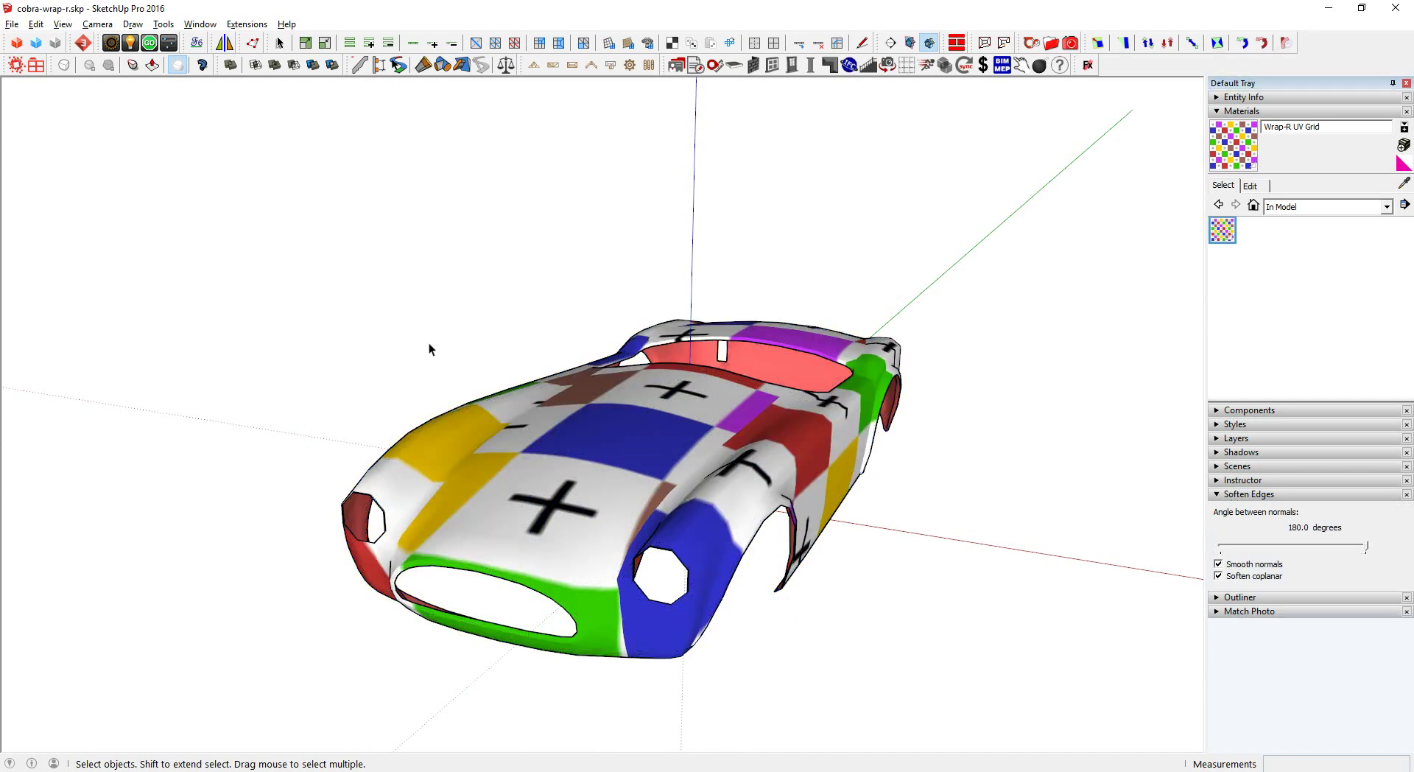
# - Change the Wrap-R UV Grid texture width from 1000mm to 100mm
pyautogui.click(1250, 185)
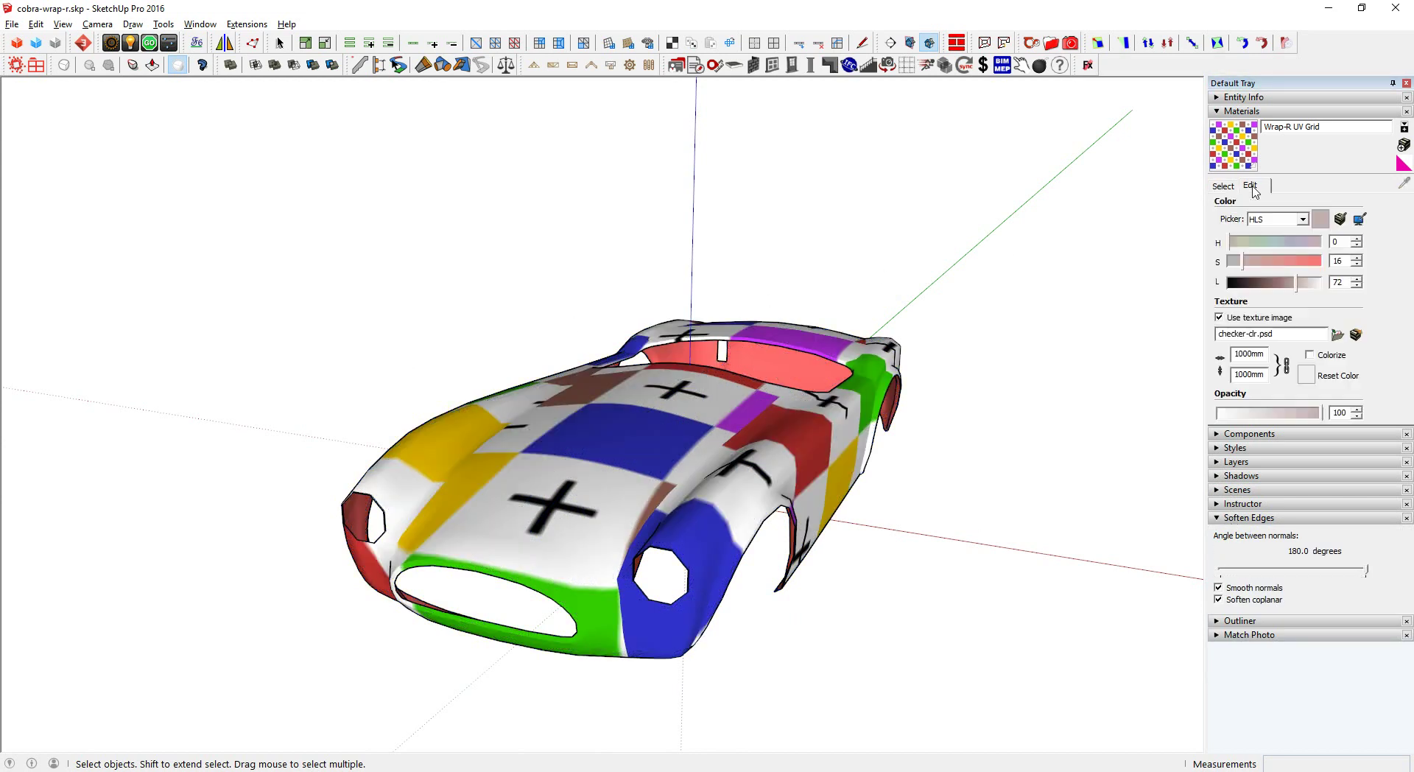
pyautogui.click(1247, 354)
pyautogui.press('BackSpace')
pyautogui.press('Return')
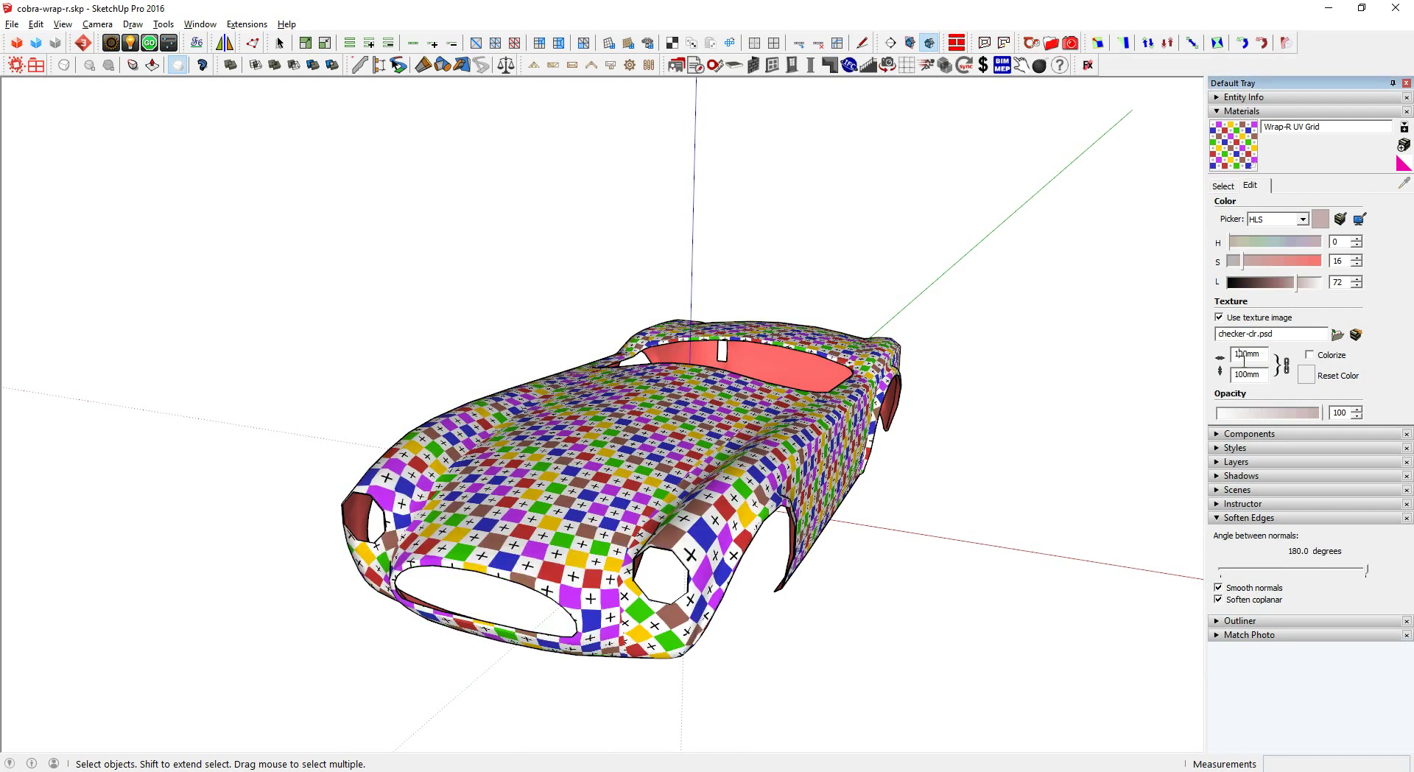
pyautogui.moveTo(958, 383)
pyautogui.mouseDown(button='middle')
pyautogui.moveTo(916, 451)
pyautogui.moveTo(1108, 419)
pyautogui.moveTo(1058, 438)
pyautogui.moveTo(477, 364)
pyautogui.moveTo(363, 307)
pyautogui.mouseUp(button='middle')
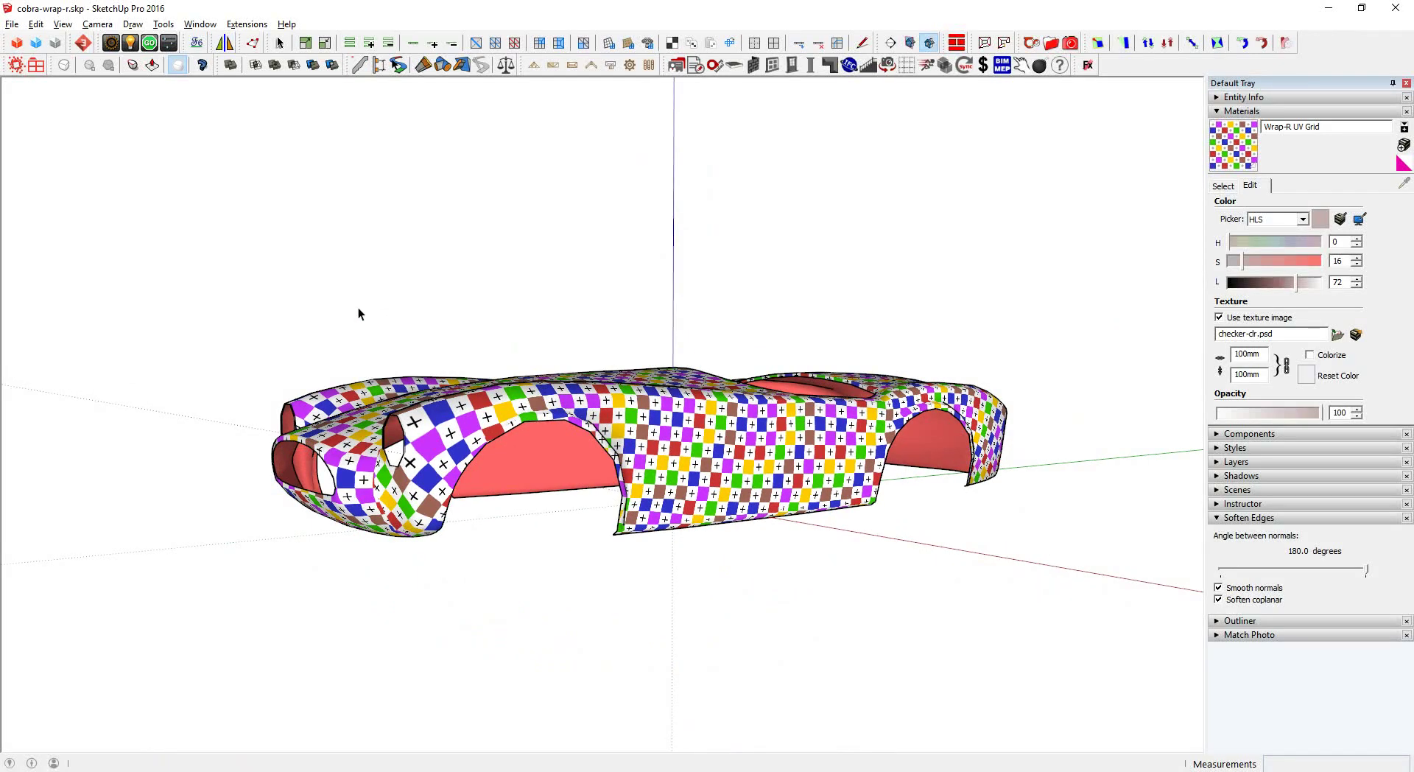